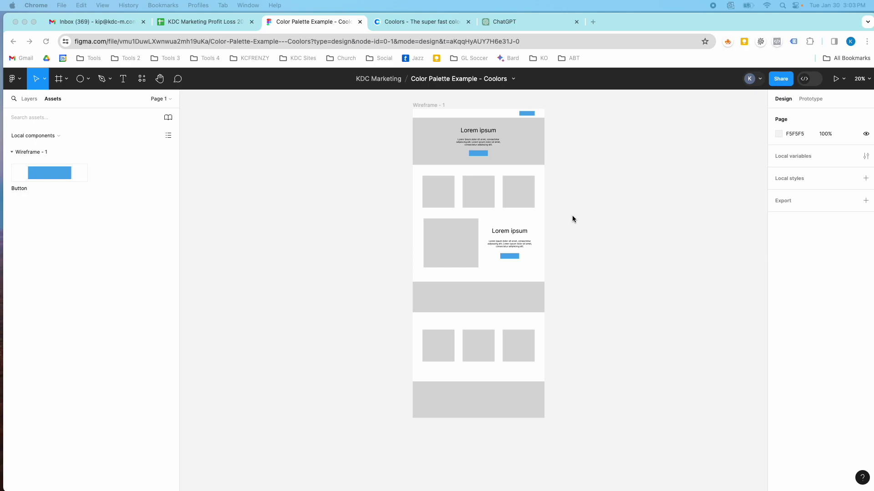
Zoom the Figma canvas out slightly to view the Wireframe - 1 layout.
{"action": "scroll", "coordinate": [427, 179], "scroll_direction": "up", "scroll_amount": 1}
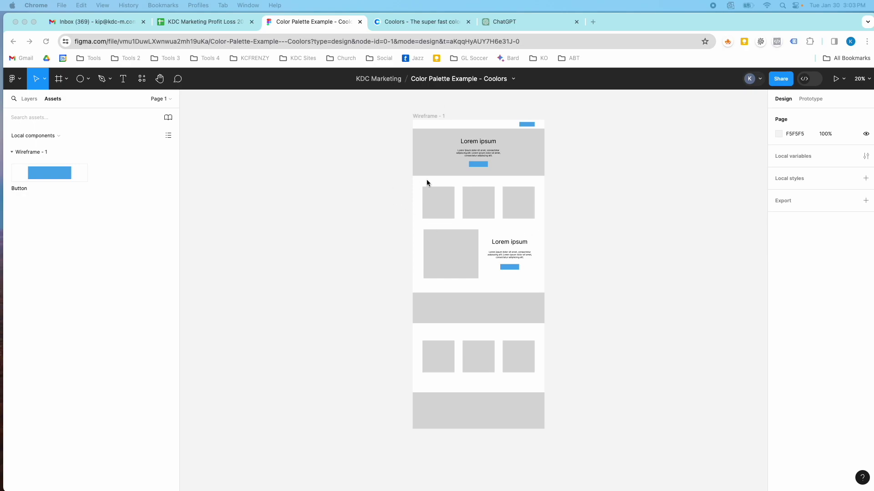
{"action": "scroll", "coordinate": [438, 173], "scroll_direction": "up", "scroll_amount": 2}
{"action": "scroll", "coordinate": [438, 173], "scroll_direction": "down", "scroll_amount": 3}
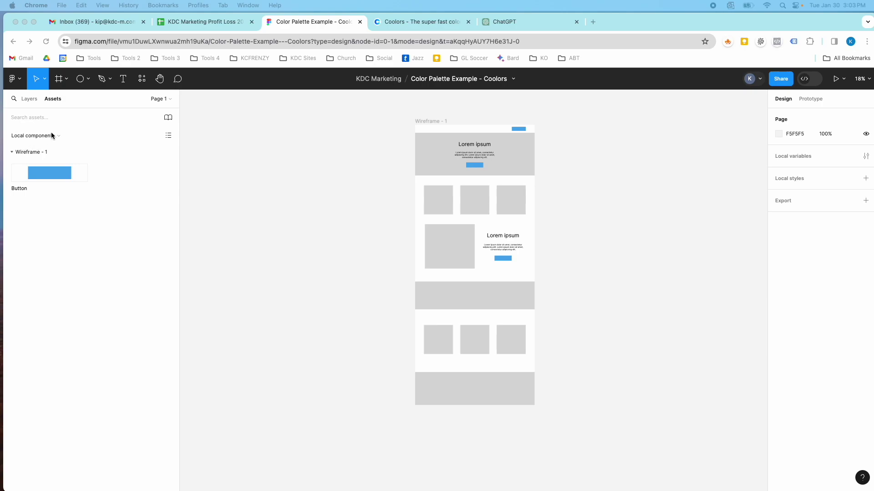
Show the Figma layer list, then start the Coolors generator for a green palette.
{"action": "left_click", "coordinate": [31, 99]}
{"action": "left_click", "coordinate": [383, 22]}
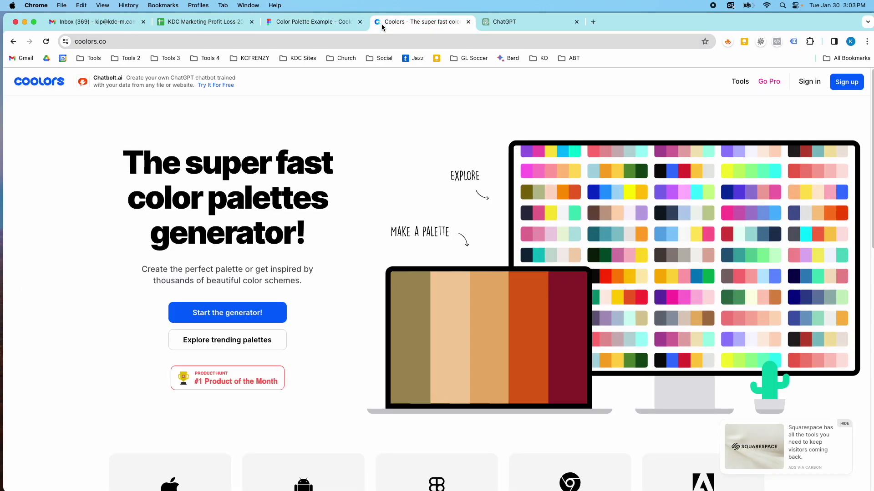
{"action": "left_click", "coordinate": [259, 313]}
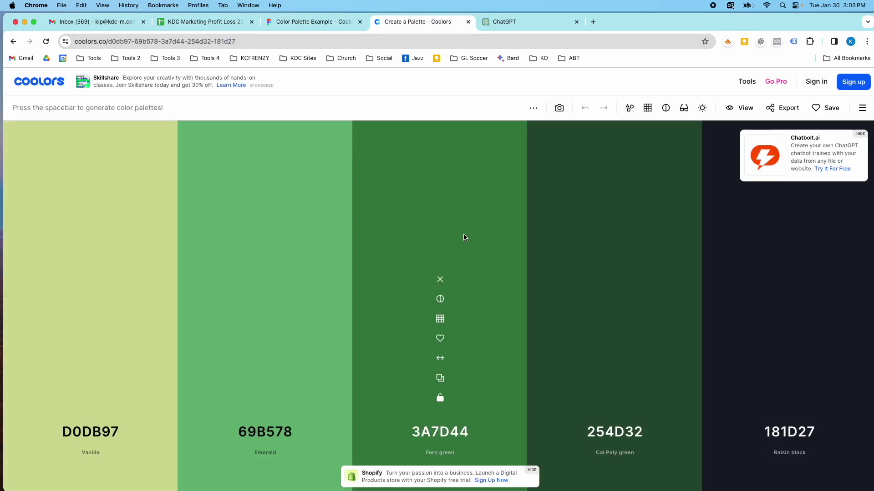
Export the five-colour palette as an image titled Color Palette.
{"action": "left_click", "coordinate": [779, 109]}
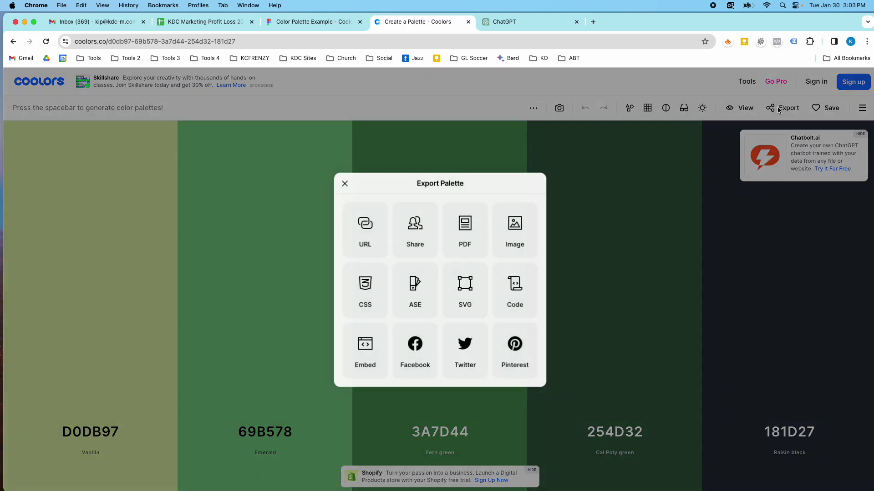
{"action": "left_click", "coordinate": [515, 232]}
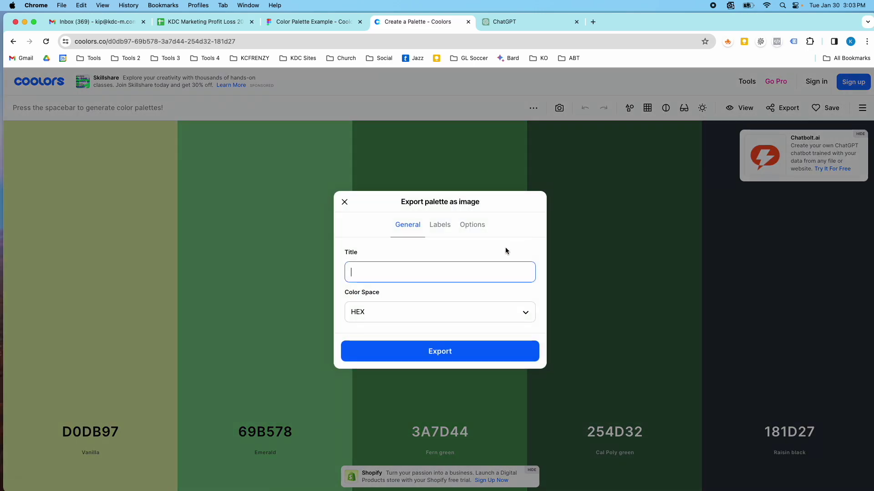
{"action": "type", "text": "Color Palette 1"}
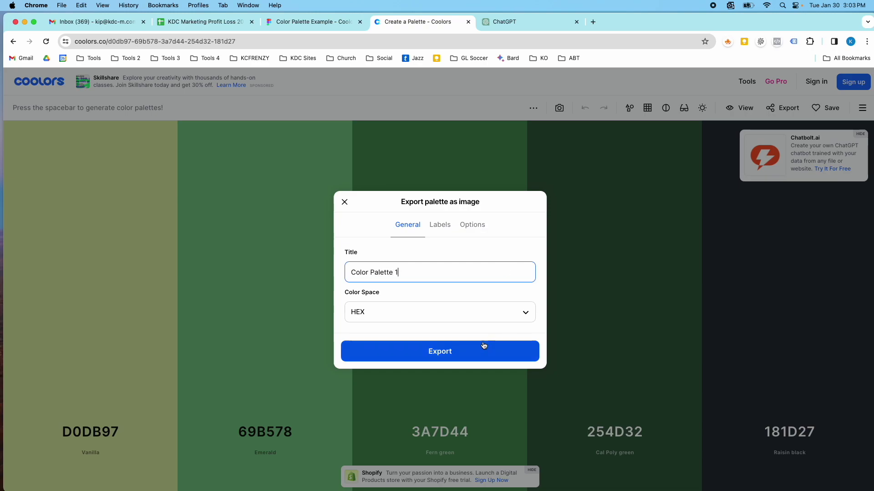
{"action": "left_click", "coordinate": [482, 347]}
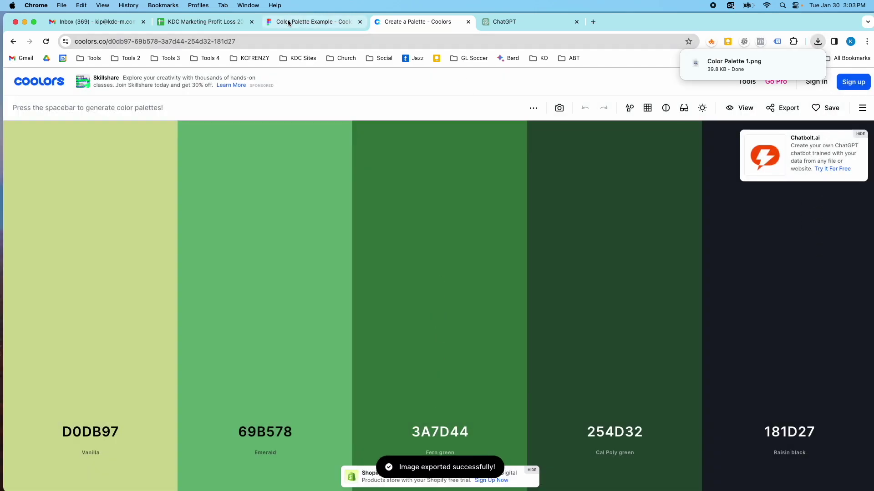
Drop the downloaded Color Palette 1.png onto the Figma canvas.
{"action": "left_click", "coordinate": [309, 22]}
{"action": "left_click", "coordinate": [817, 42]}
{"action": "left_click_drag", "start_coordinate": [728, 82], "coordinate": [256, 208]}
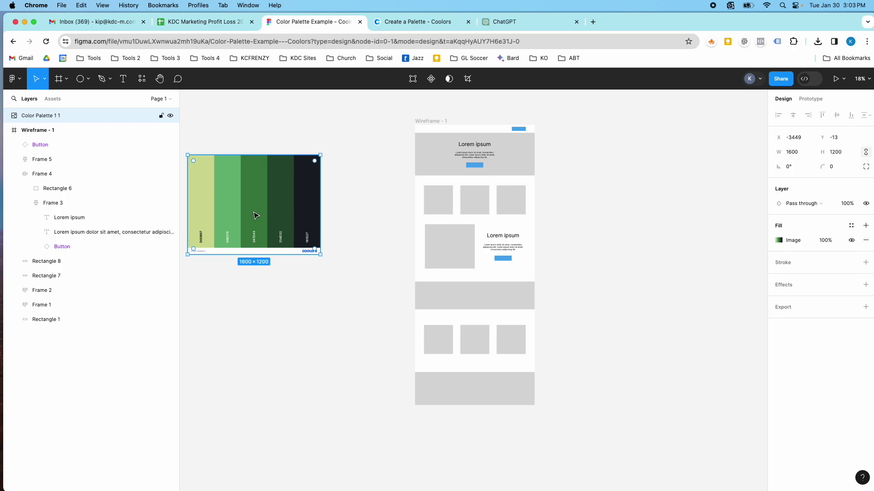
Position the palette image up and to the left of the wireframe.
{"action": "scroll", "coordinate": [194, 181], "scroll_direction": "up", "scroll_amount": 1}
{"action": "scroll", "coordinate": [225, 159], "scroll_direction": "up", "scroll_amount": 5}
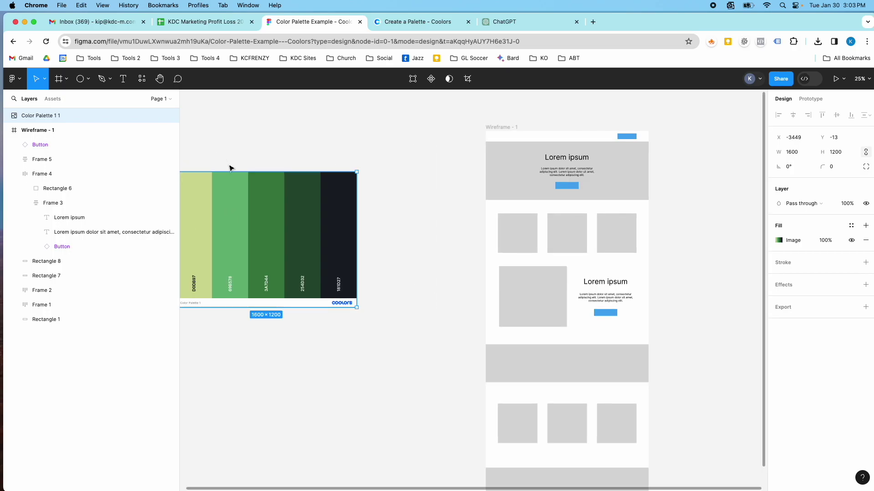
{"action": "left_click_drag", "start_coordinate": [263, 244], "coordinate": [240, 169]}
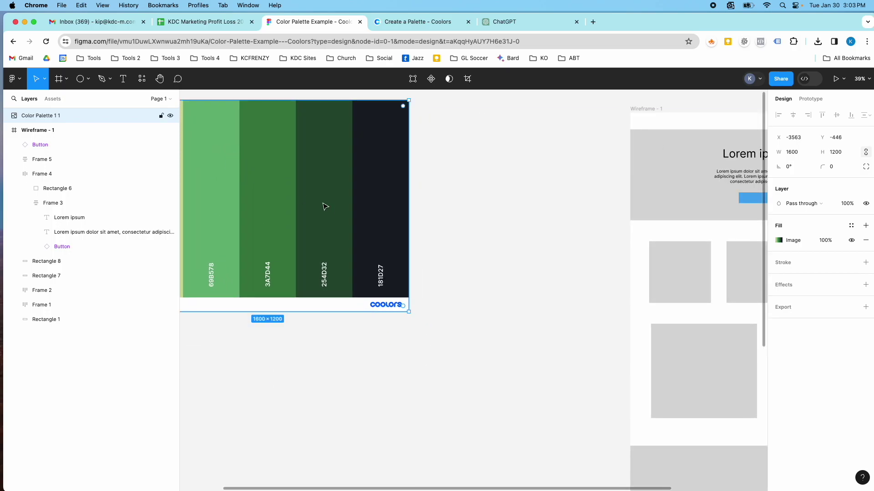
{"action": "scroll", "coordinate": [409, 214], "scroll_direction": "down", "scroll_amount": 5}
{"action": "left_click_drag", "start_coordinate": [352, 218], "coordinate": [284, 233]}
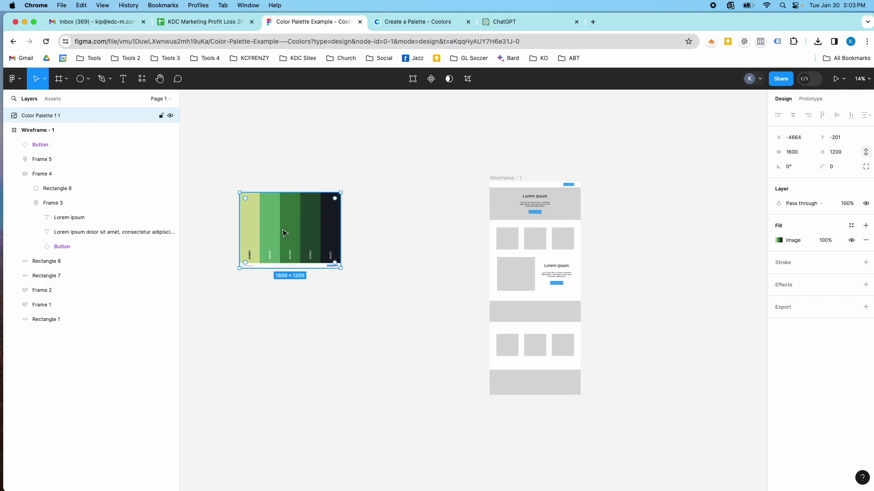
{"action": "left_click", "coordinate": [66, 79]}
Draw a blank frame beside the wireframe with a circle inside it.
{"action": "left_click", "coordinate": [59, 96]}
{"action": "mouse_move", "coordinate": [373, 193]}
{"action": "left_mouse_down"}
{"action": "mouse_move", "coordinate": [435, 264]}
{"action": "mouse_move", "coordinate": [462, 343]}
{"action": "mouse_move", "coordinate": [468, 334]}
{"action": "left_mouse_up"}
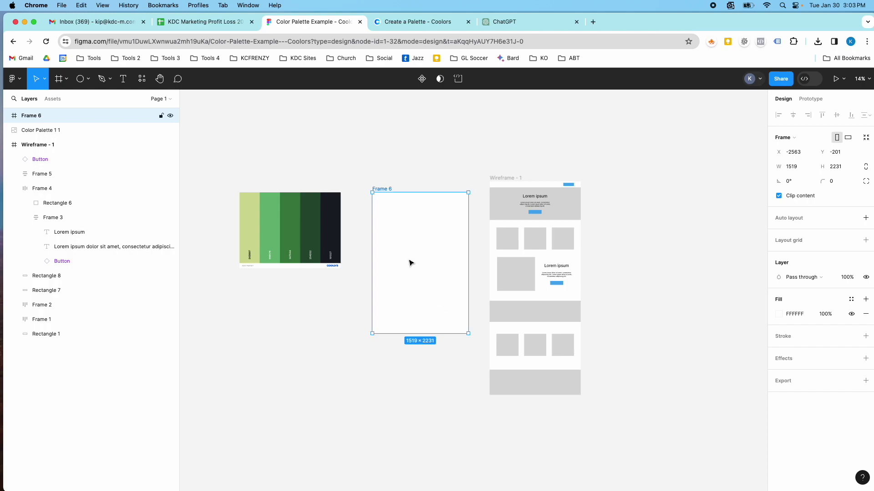
{"action": "left_click", "coordinate": [80, 84]}
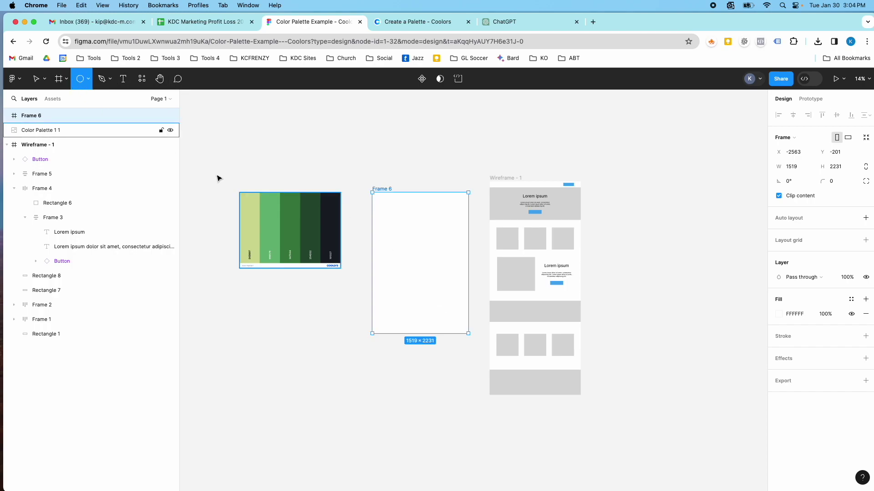
{"action": "scroll", "coordinate": [394, 247], "scroll_direction": "up", "scroll_amount": 5}
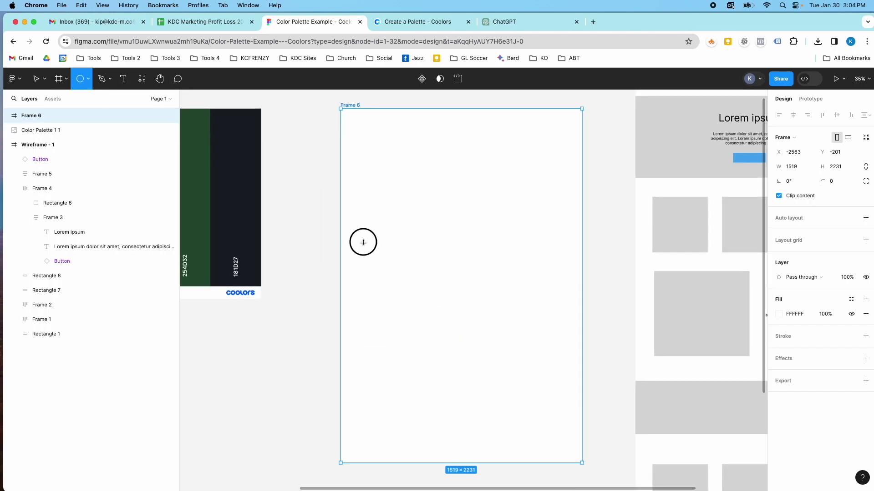
{"action": "left_click_drag", "start_coordinate": [363, 242], "coordinate": [390, 270]}
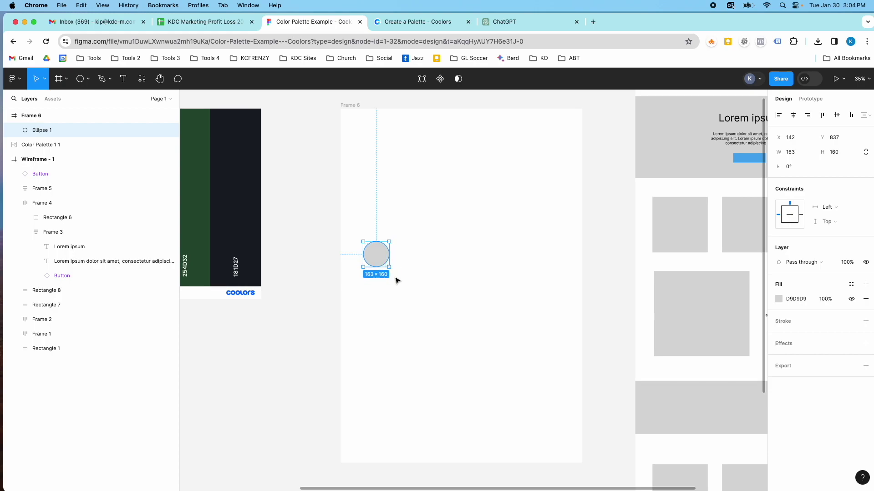
Resize the circle to 160×160.
{"action": "left_click", "coordinate": [790, 157]}
{"action": "key", "text": "Tab"}
{"action": "type", "text": "160"}
{"action": "key", "text": "Return"}
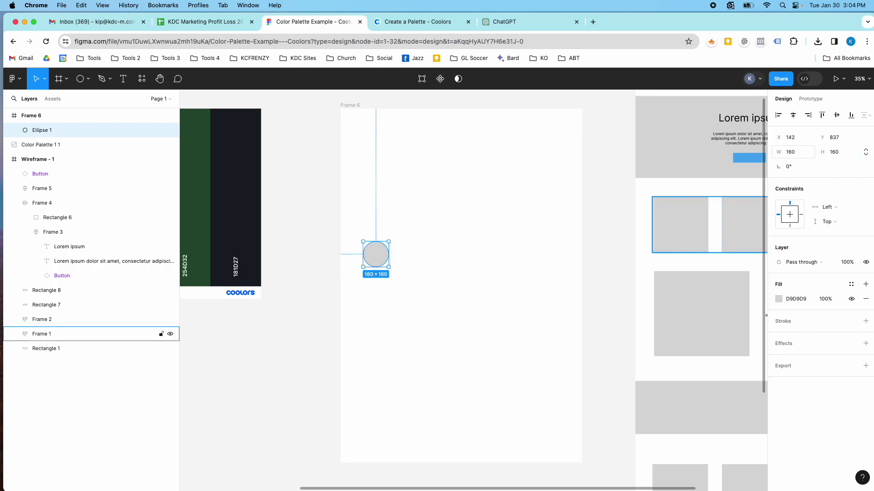
Duplicate the circle into copies lined up in a row.
{"action": "left_click", "coordinate": [448, 257]}
{"action": "left_click", "coordinate": [386, 260]}
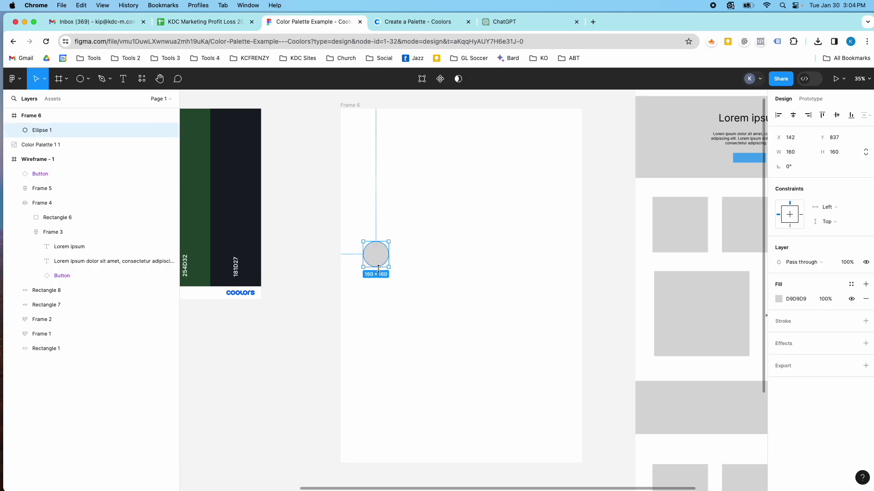
{"action": "key", "text": "super+d"}
{"action": "left_click_drag", "start_coordinate": [379, 263], "coordinate": [545, 267]}
{"action": "key", "text": "super+d"}
{"action": "key", "text": "super+d"}
{"action": "key", "text": "super+d"}
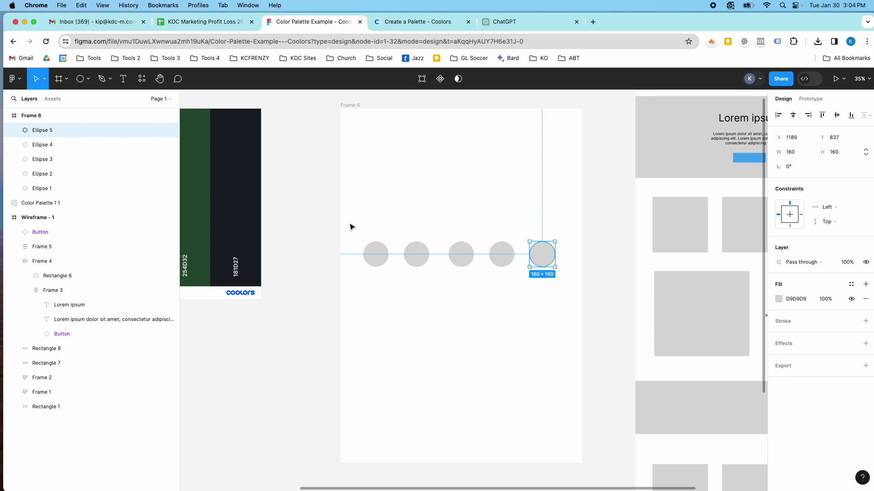
Place the fifth circle at the row's end and nudge the first circle left.
{"action": "left_click_drag", "start_coordinate": [349, 223], "coordinate": [512, 273]}
{"action": "left_click", "coordinate": [522, 270]}
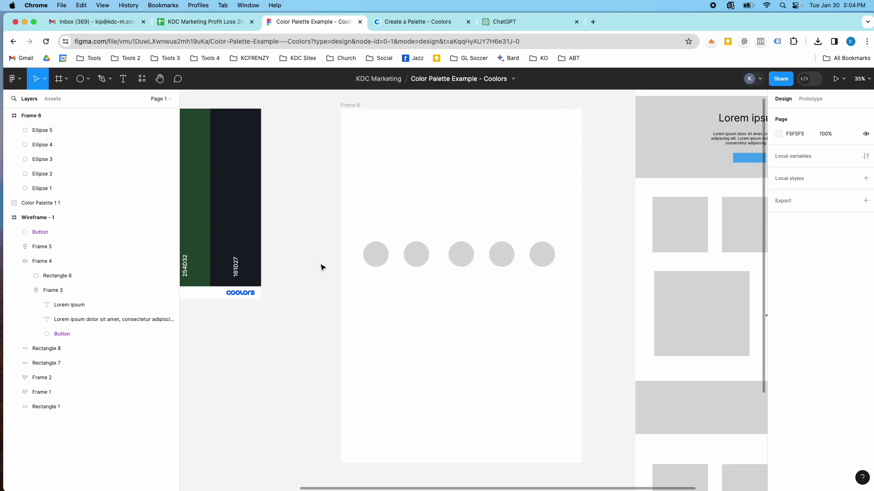
{"action": "scroll", "coordinate": [320, 267], "scroll_direction": "down", "scroll_amount": 5}
{"action": "left_click", "coordinate": [221, 247]}
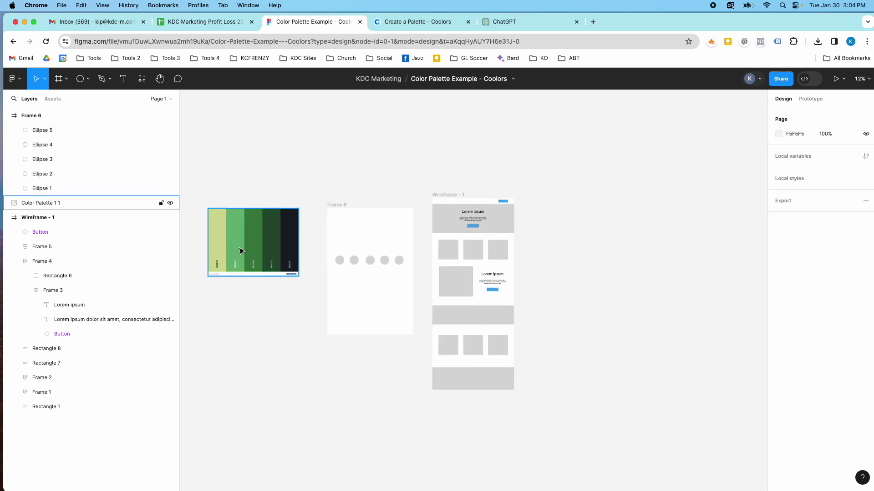
{"action": "key", "text": "Escape"}
{"action": "scroll", "coordinate": [370, 260], "scroll_direction": "up", "scroll_amount": 3}
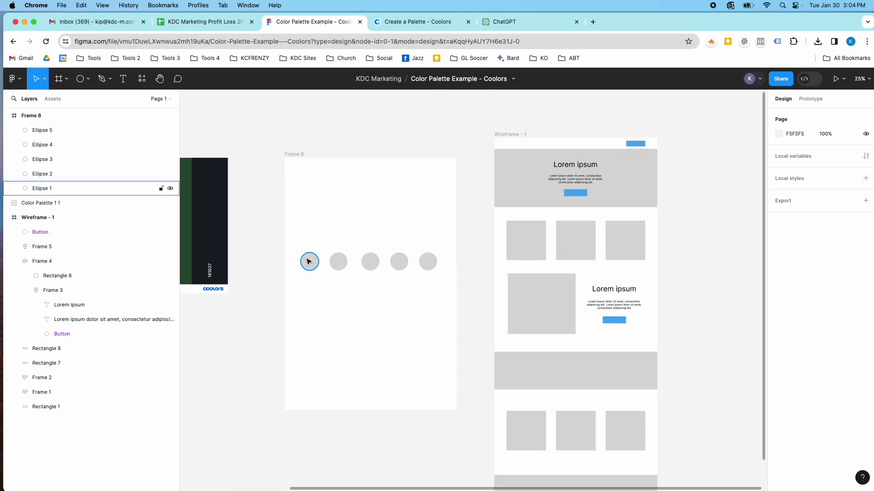
{"action": "left_click", "coordinate": [322, 263]}
{"action": "left_click_drag", "start_coordinate": [322, 264], "coordinate": [309, 262]}
Wrap the five circles in an auto-layout frame with 100 spacing.
{"action": "left_click_drag", "start_coordinate": [303, 239], "coordinate": [424, 272]}
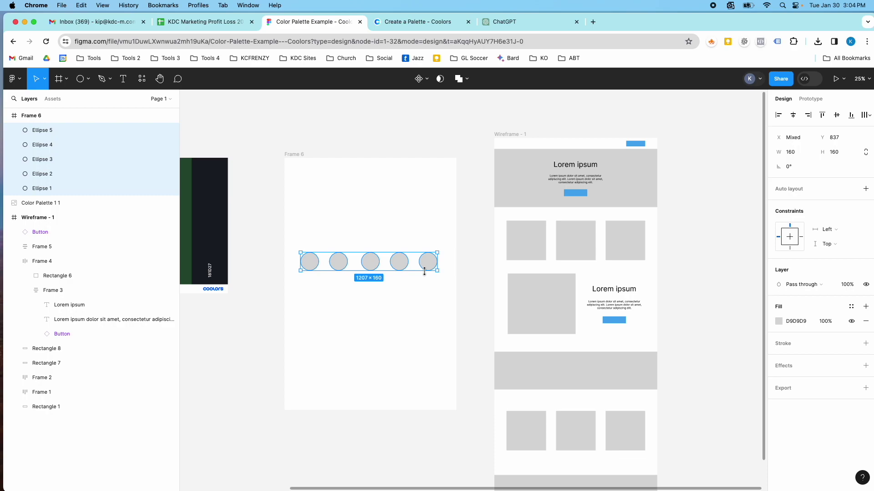
{"action": "key", "text": "shift+a"}
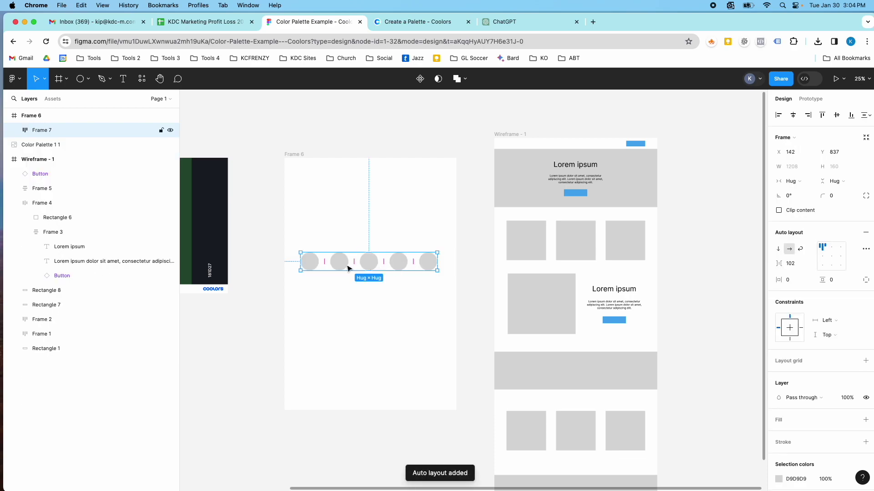
{"action": "left_click", "coordinate": [794, 264]}
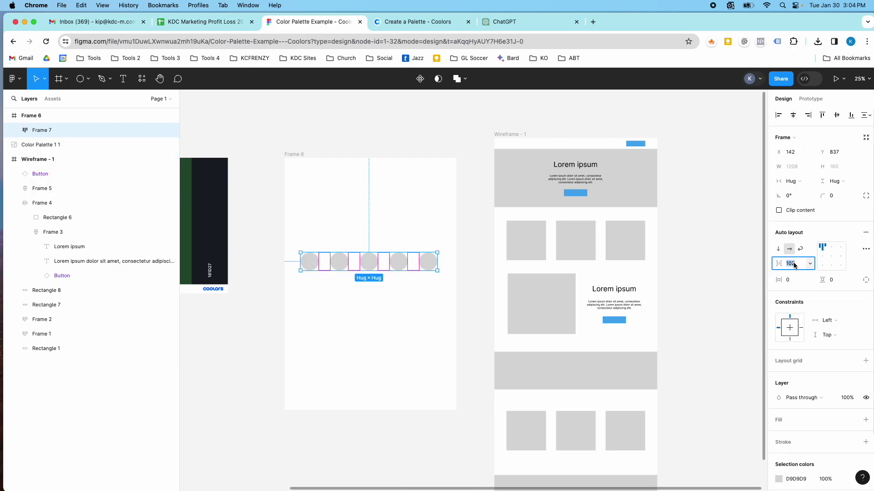
{"action": "key", "text": "Return"}
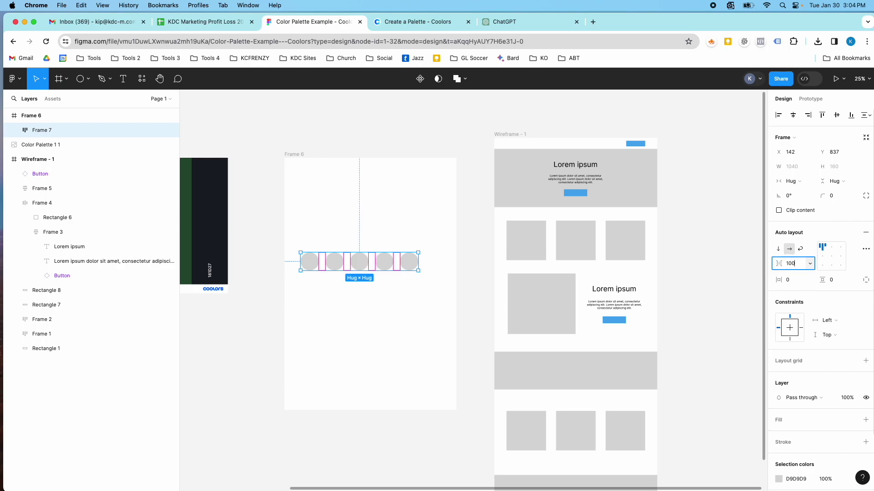
{"action": "type", "text": "100"}
{"action": "key", "text": "Return"}
{"action": "left_click_drag", "start_coordinate": [384, 265], "coordinate": [367, 276]}
{"action": "left_click", "coordinate": [416, 236]}
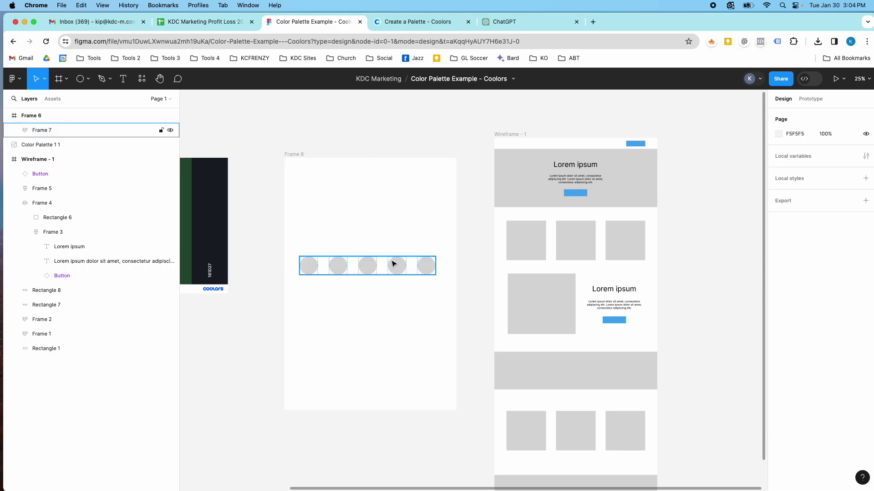
{"action": "left_click", "coordinate": [392, 262]}
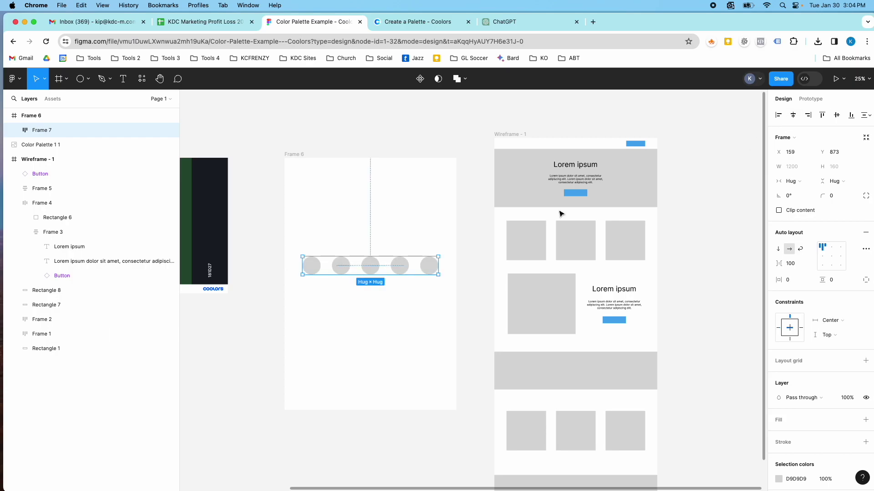
Fill the first circle with D0DB97 sampled from the palette image.
{"action": "left_click", "coordinate": [421, 232]}
{"action": "scroll", "coordinate": [201, 210], "scroll_direction": "down", "scroll_amount": 5}
{"action": "scroll", "coordinate": [198, 203], "scroll_direction": "left", "scroll_amount": 5}
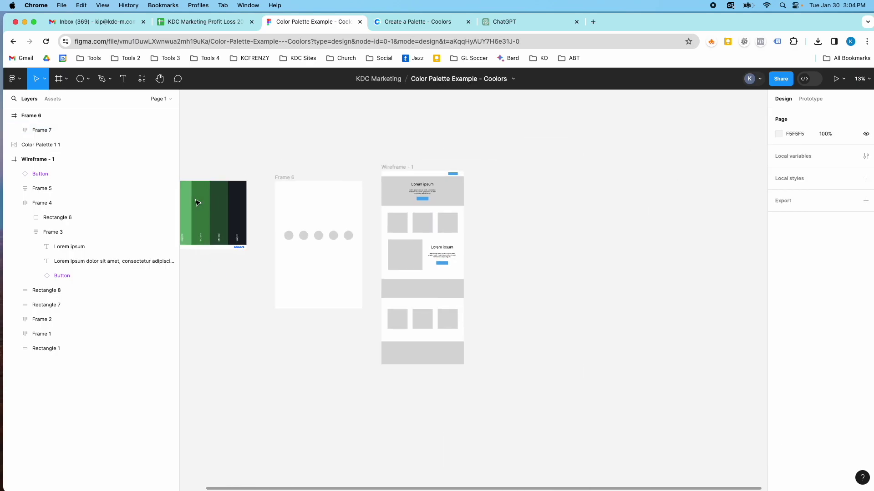
{"action": "scroll", "coordinate": [283, 226], "scroll_direction": "up", "scroll_amount": 2}
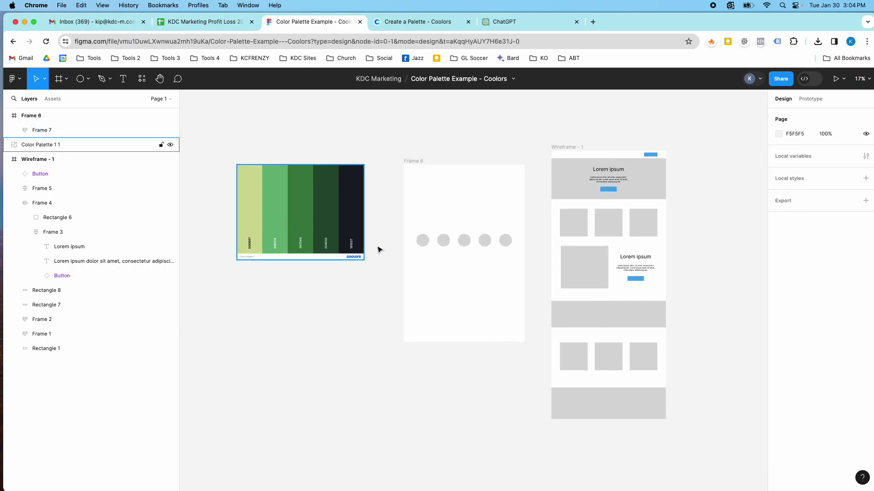
{"action": "left_click", "coordinate": [421, 240]}
{"action": "left_click", "coordinate": [421, 241]}
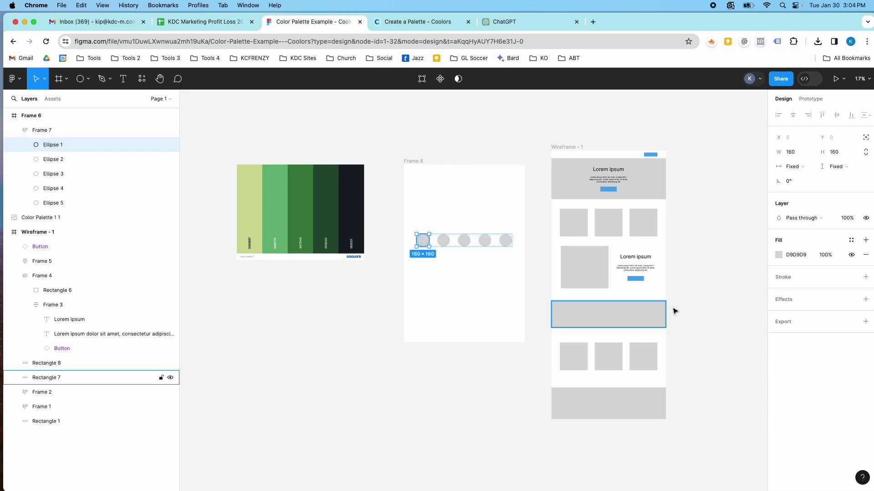
{"action": "left_click", "coordinate": [778, 257]}
{"action": "left_click", "coordinate": [670, 386]}
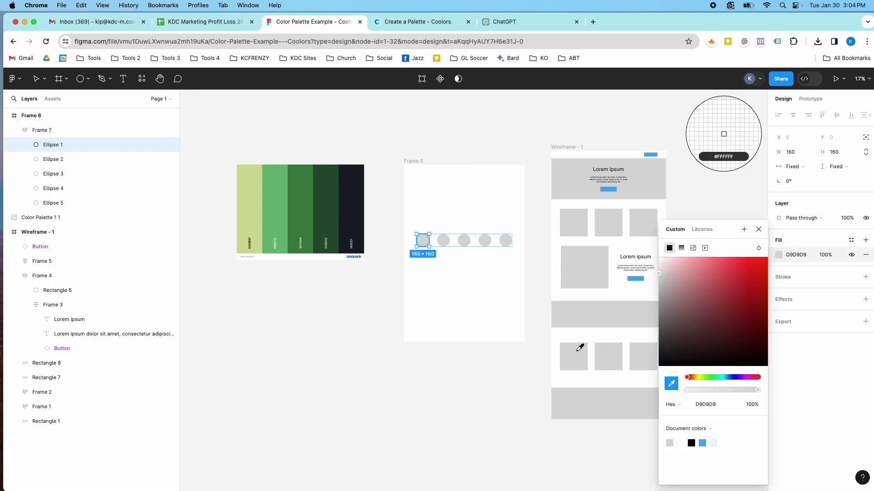
{"action": "left_click", "coordinate": [252, 191]}
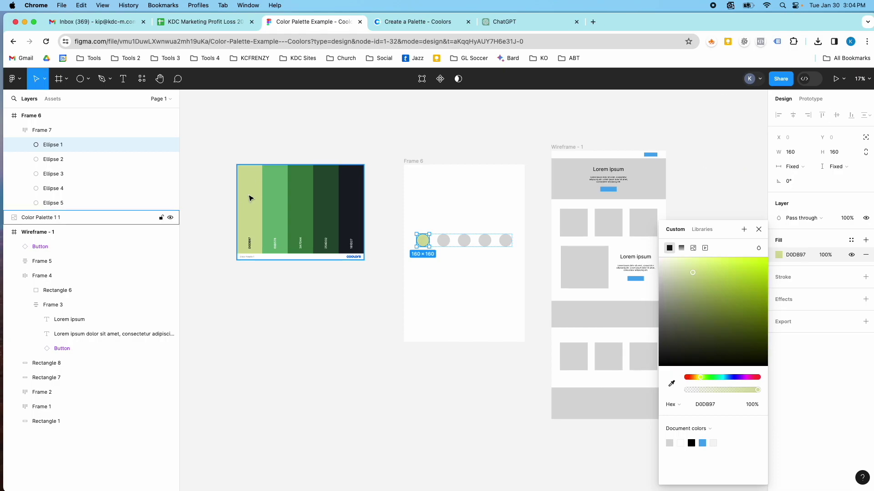
{"action": "left_click", "coordinate": [439, 203]}
Fill the second and third circles with sampled 69B578 and 3A7D44.
{"action": "left_click", "coordinate": [442, 242]}
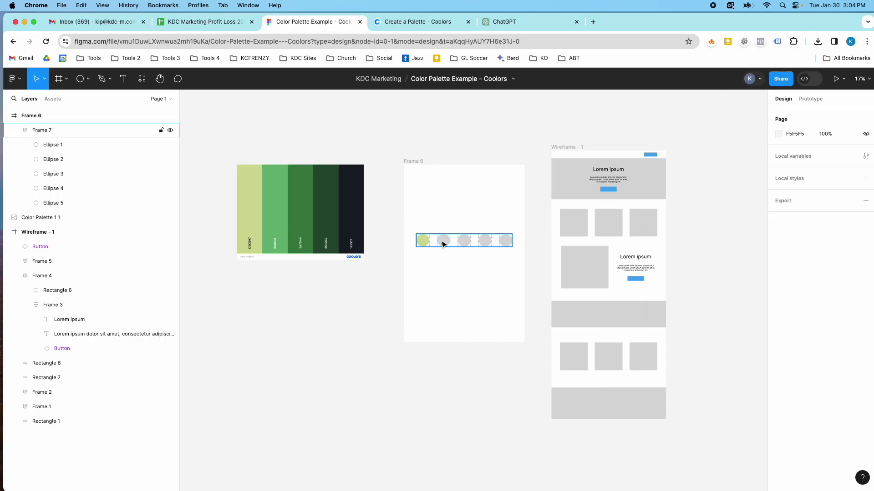
{"action": "left_click", "coordinate": [443, 244]}
{"action": "left_click", "coordinate": [777, 256]}
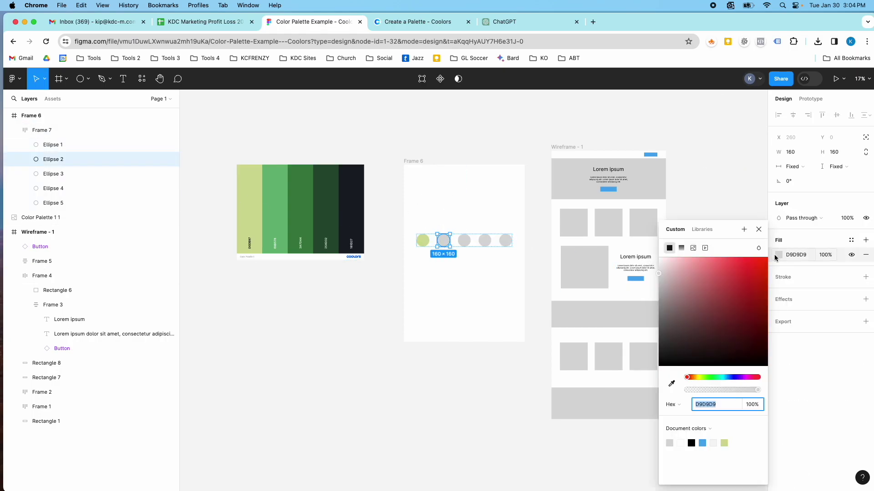
{"action": "left_click", "coordinate": [671, 384]}
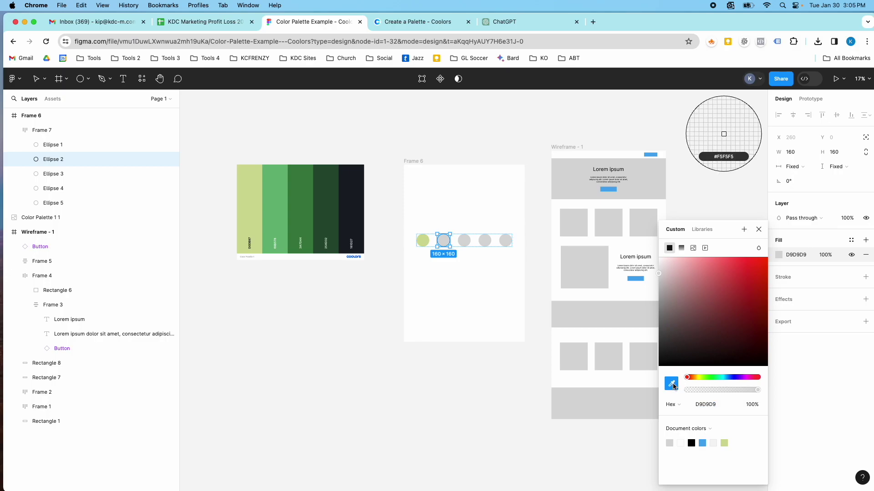
{"action": "left_click", "coordinate": [275, 200]}
{"action": "left_click", "coordinate": [464, 241]}
{"action": "left_click", "coordinate": [465, 241]}
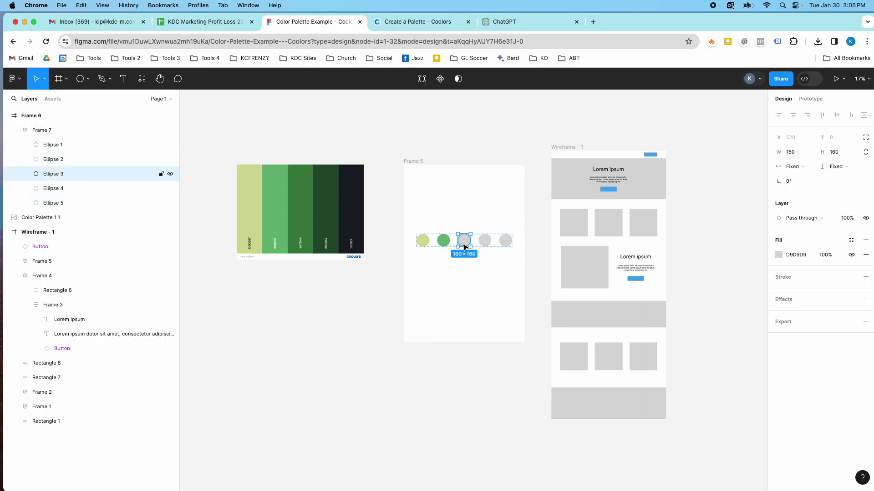
{"action": "left_click", "coordinate": [783, 257]}
{"action": "left_click", "coordinate": [780, 256]}
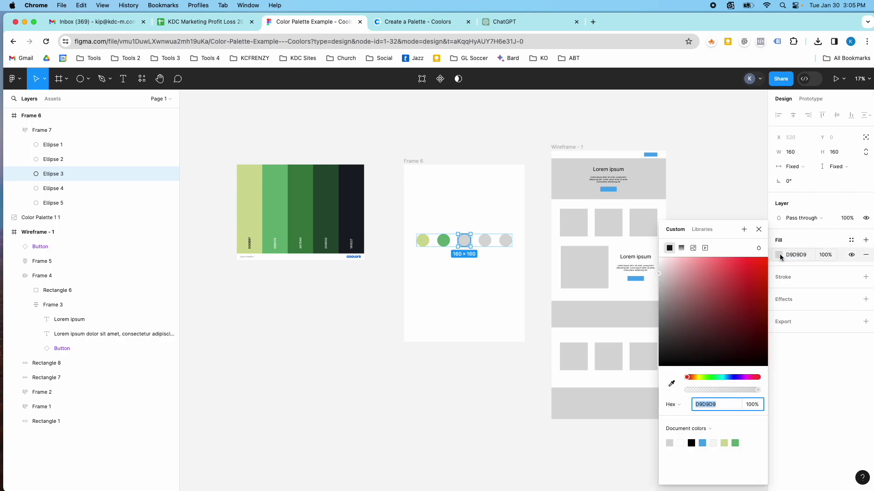
{"action": "left_click", "coordinate": [671, 384]}
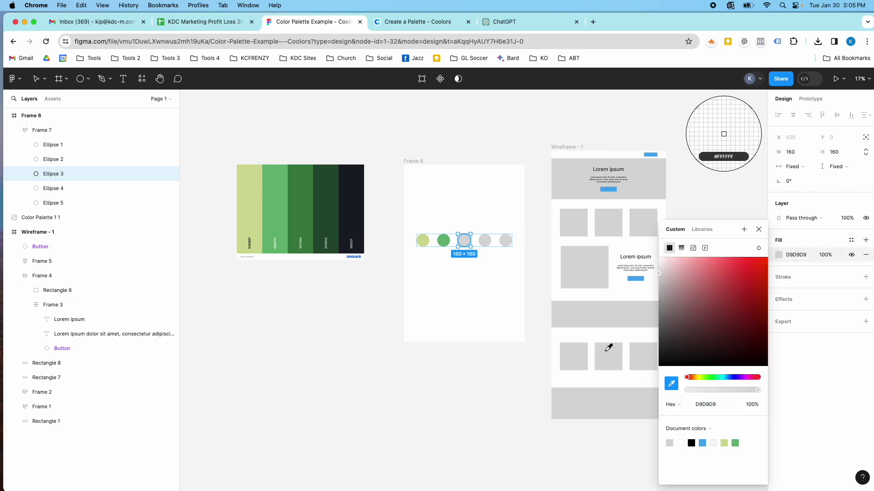
{"action": "left_click", "coordinate": [298, 209]}
{"action": "left_click", "coordinate": [484, 243]}
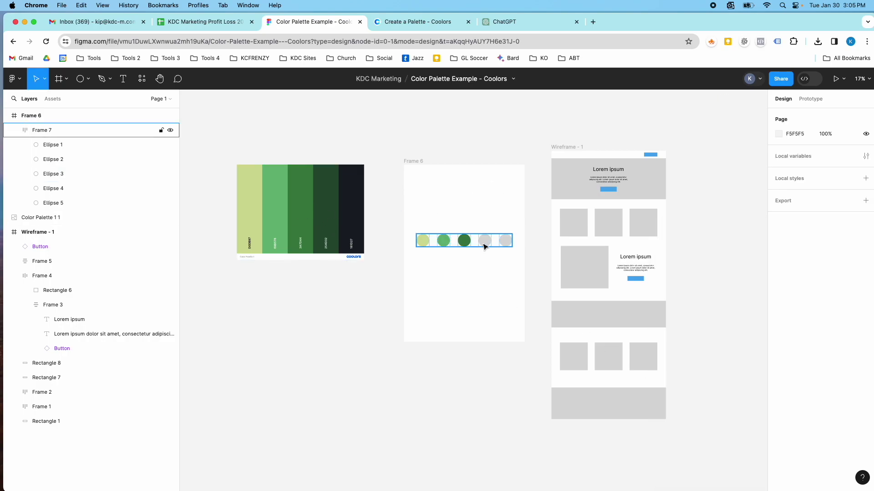
Fill the fourth and fifth circles with sampled 254D32 and 181D27.
{"action": "left_click", "coordinate": [485, 245]}
{"action": "left_click", "coordinate": [775, 257]}
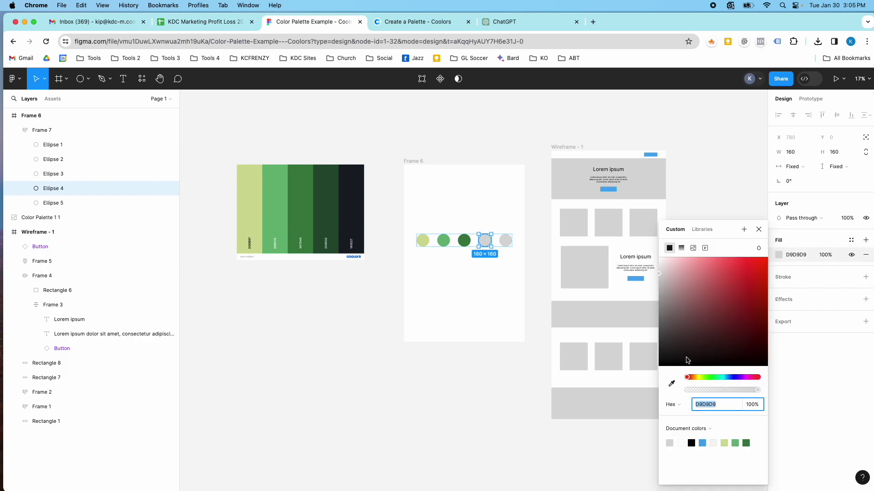
{"action": "left_click", "coordinate": [671, 383]}
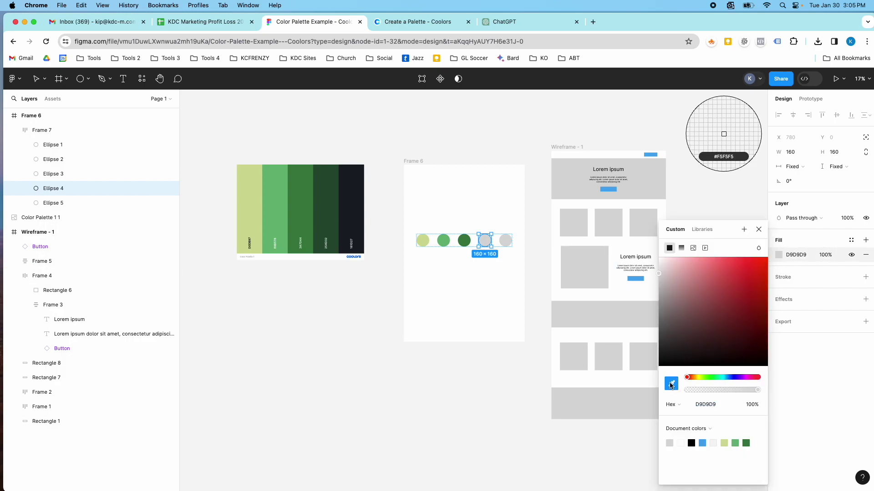
{"action": "left_click", "coordinate": [328, 199]}
{"action": "left_click", "coordinate": [706, 189]}
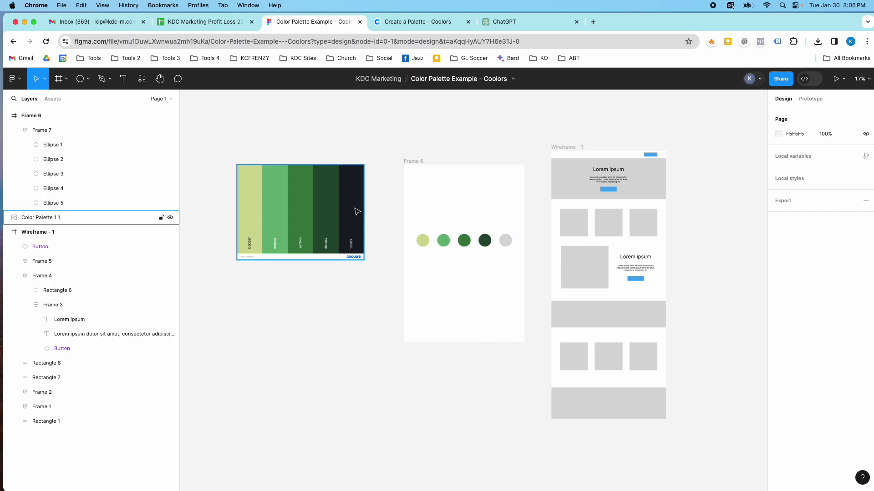
{"action": "left_click", "coordinate": [505, 239]}
{"action": "left_click", "coordinate": [505, 240]}
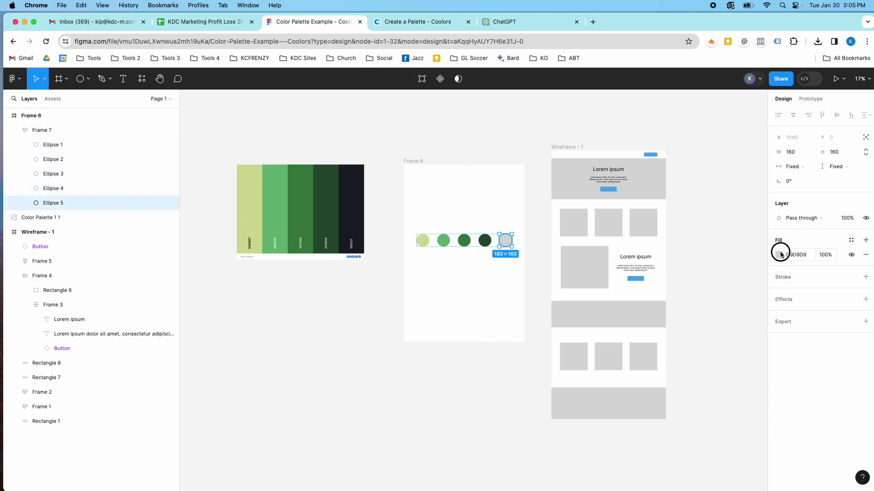
{"action": "left_click", "coordinate": [778, 255]}
{"action": "left_click", "coordinate": [671, 384]}
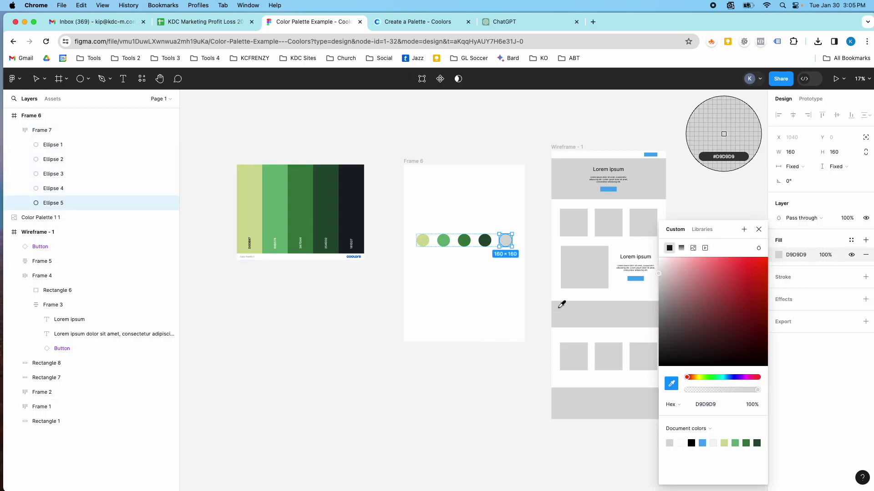
{"action": "left_click", "coordinate": [352, 203]}
{"action": "scroll", "coordinate": [491, 253], "scroll_direction": "up", "scroll_amount": 3}
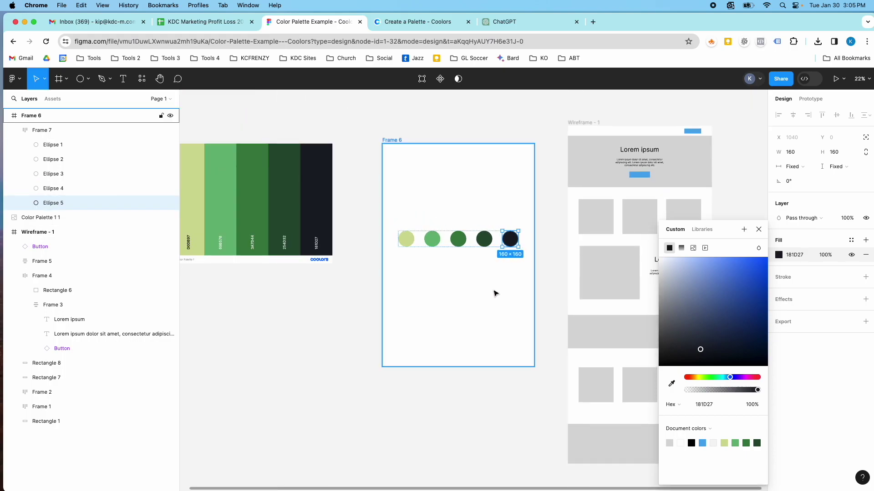
{"action": "left_click", "coordinate": [559, 244]}
{"action": "scroll", "coordinate": [550, 250], "scroll_direction": "down", "scroll_amount": 1}
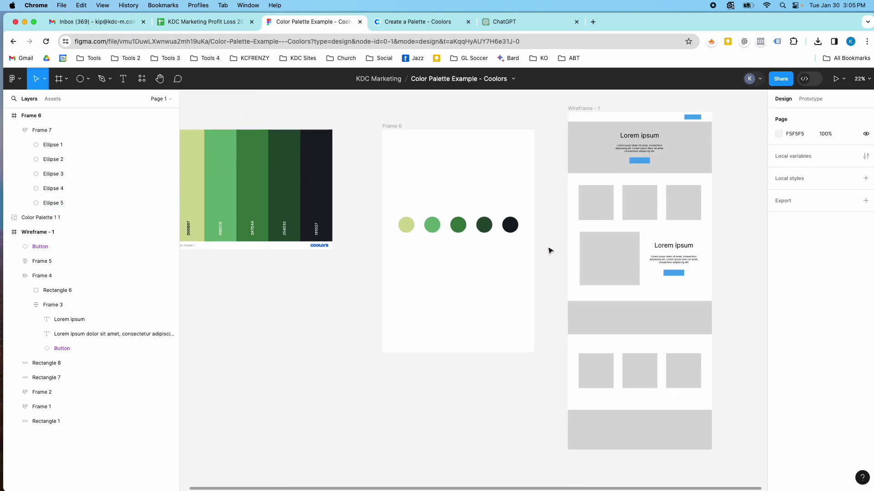
Save the first two circles' fills as colour styles Light Yellow and Light Green.
{"action": "left_click", "coordinate": [406, 224]}
{"action": "left_click", "coordinate": [405, 224]}
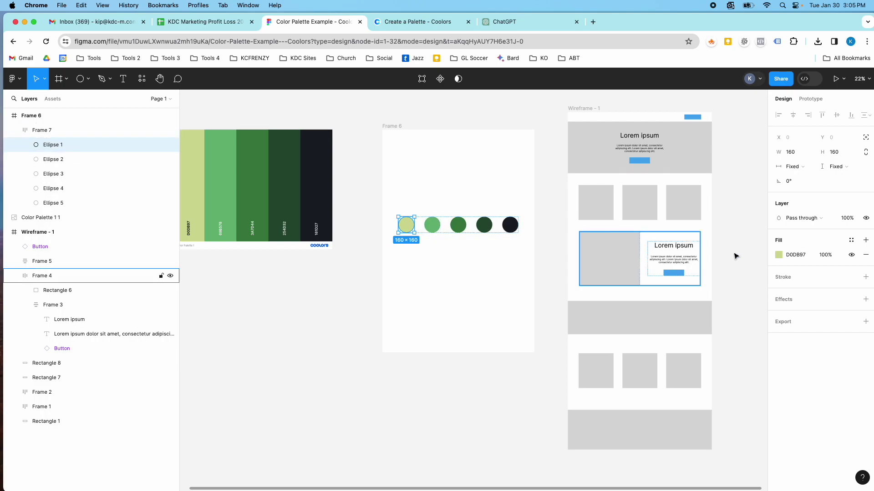
{"action": "left_click", "coordinate": [848, 242]}
{"action": "left_click", "coordinate": [744, 244]}
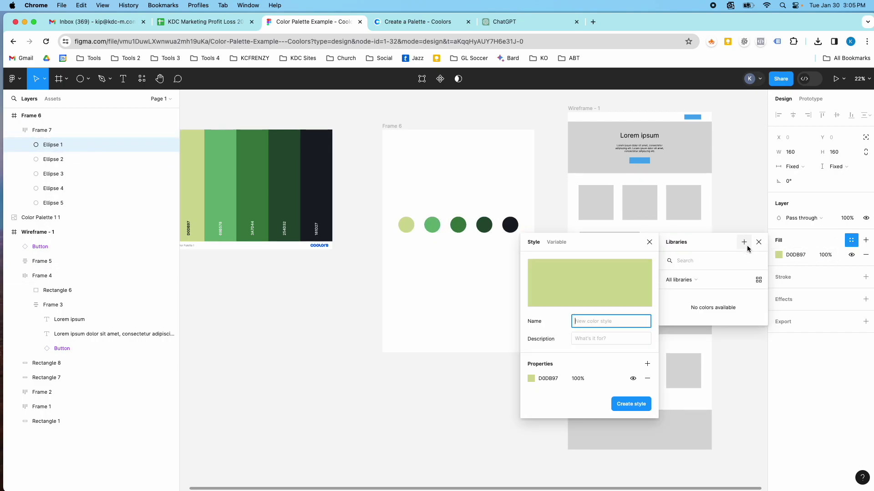
{"action": "type", "text": "Light Yellow"}
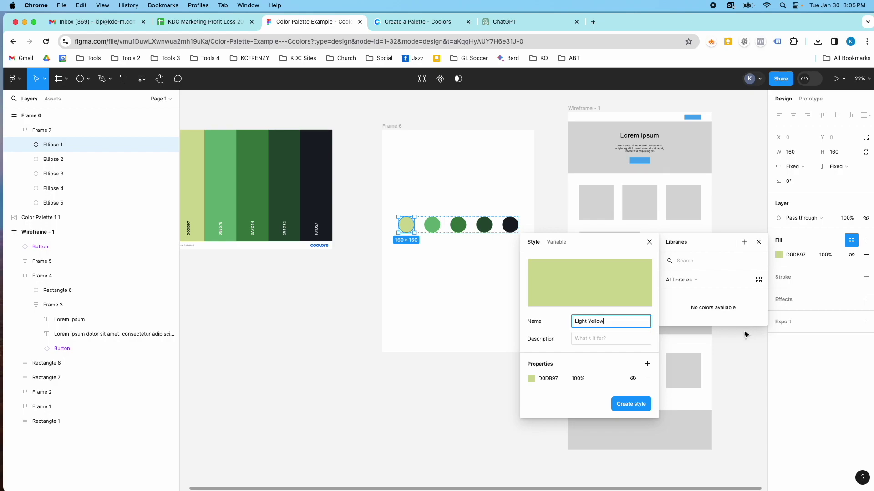
{"action": "left_click", "coordinate": [630, 404]}
{"action": "left_click", "coordinate": [430, 225]}
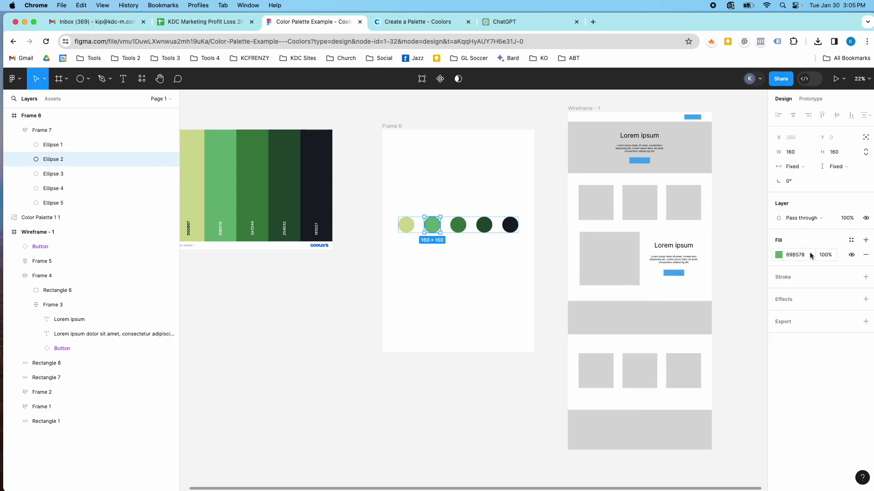
{"action": "left_click", "coordinate": [851, 240]}
{"action": "left_click", "coordinate": [744, 242]}
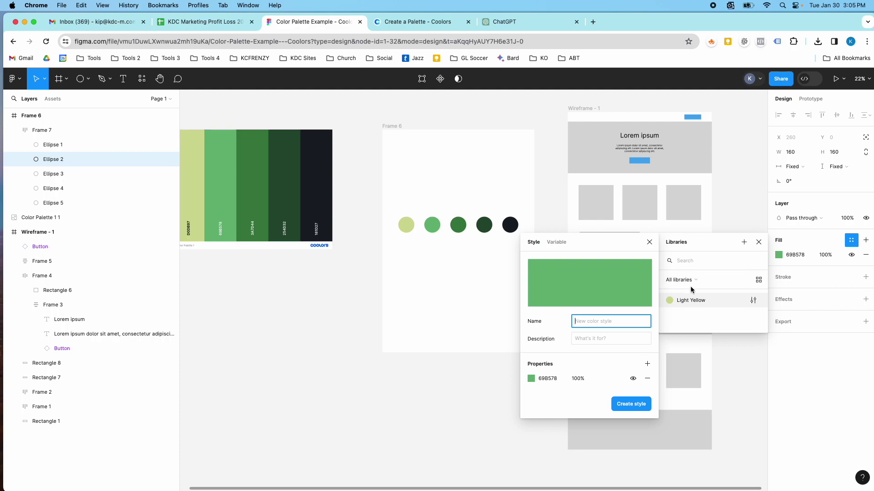
{"action": "type", "text": "Light"}
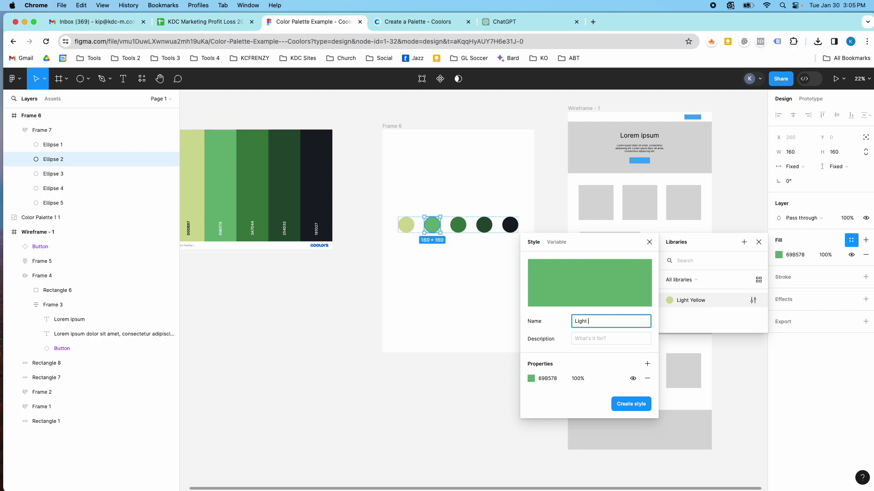
{"action": "type", "text": " Green"}
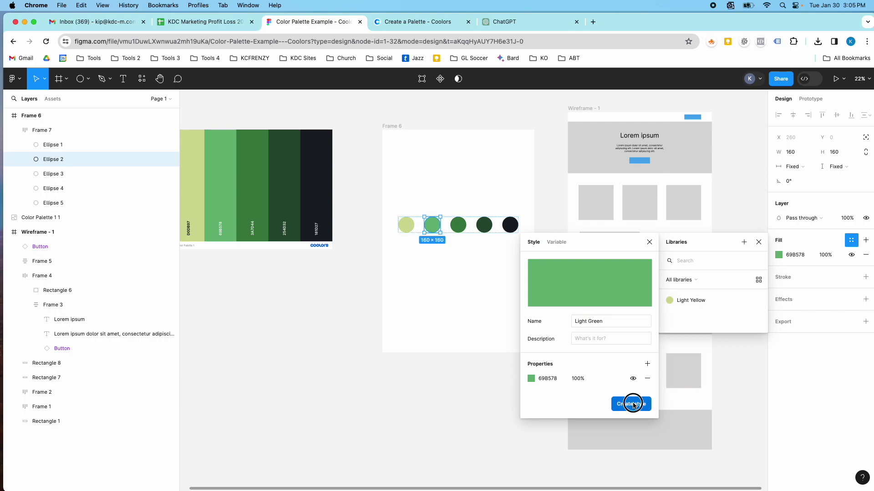
{"action": "left_click", "coordinate": [631, 404]}
{"action": "left_click", "coordinate": [483, 264]}
Save the third and fourth circles' fills as colour styles Green and Darker Green.
{"action": "left_click", "coordinate": [462, 228]}
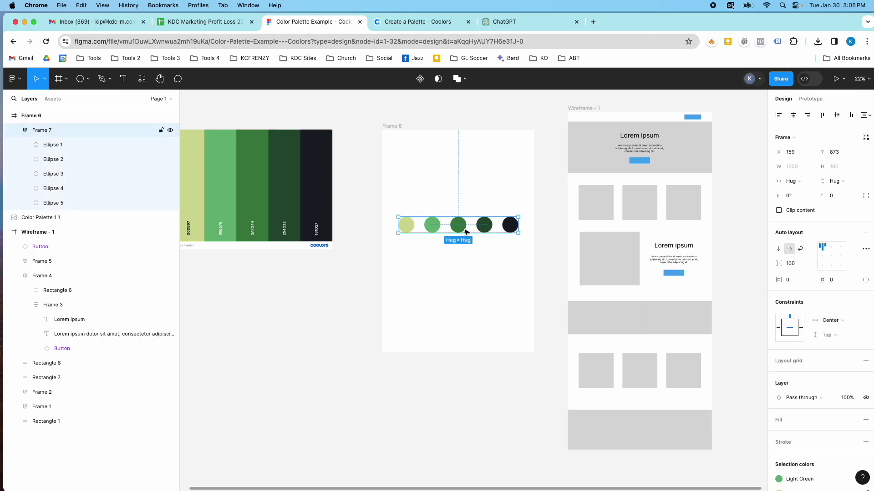
{"action": "left_click", "coordinate": [463, 231]}
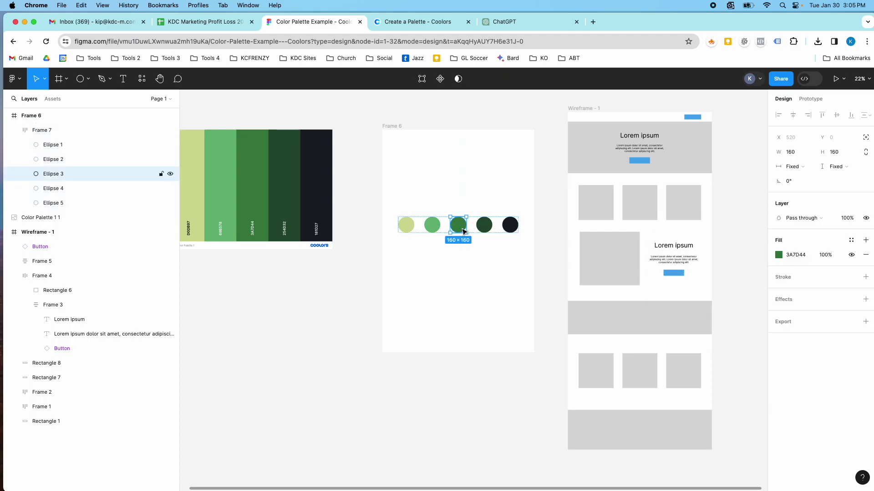
{"action": "left_click", "coordinate": [850, 240]}
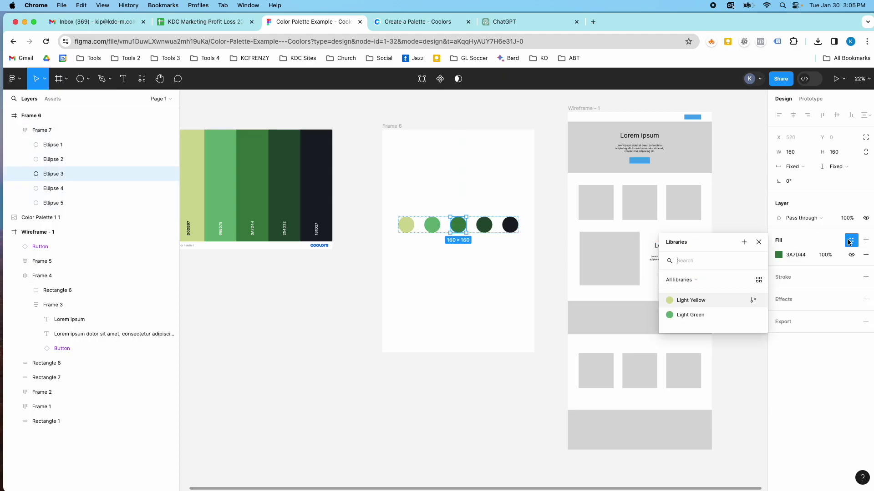
{"action": "left_click", "coordinate": [743, 243]}
{"action": "type", "text": "Green"}
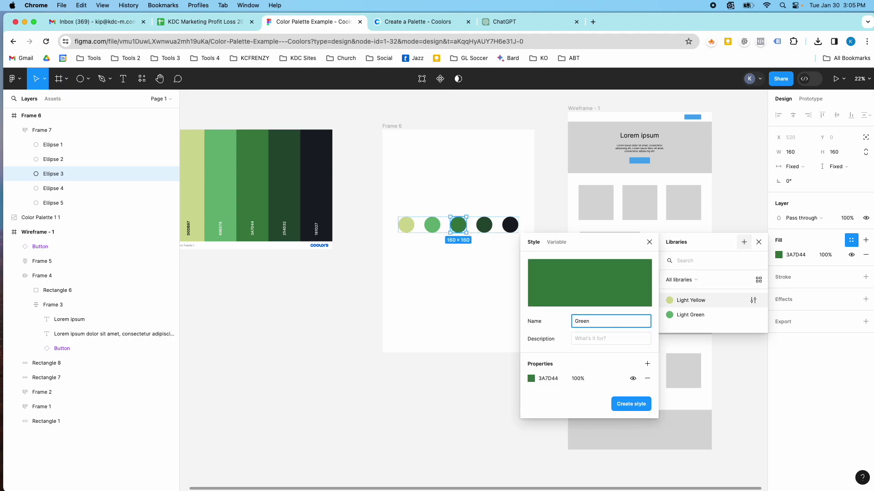
{"action": "left_click", "coordinate": [630, 405]}
{"action": "left_click", "coordinate": [490, 229]}
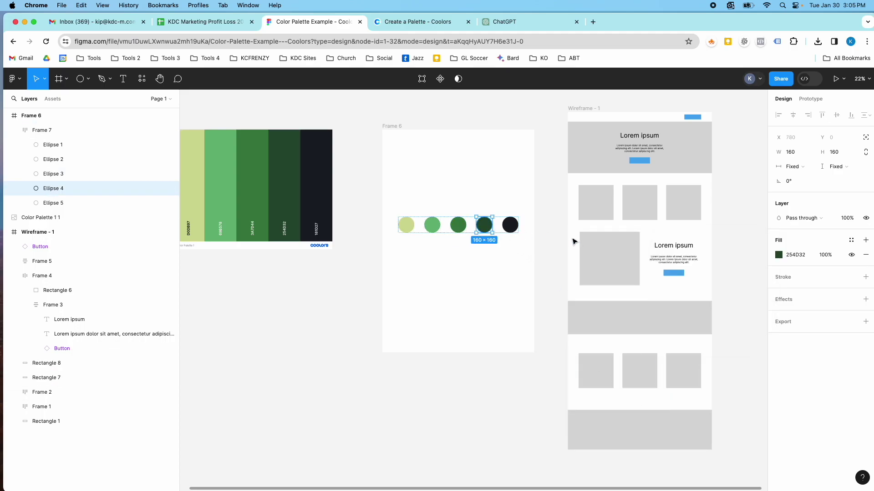
{"action": "left_click", "coordinate": [850, 240]}
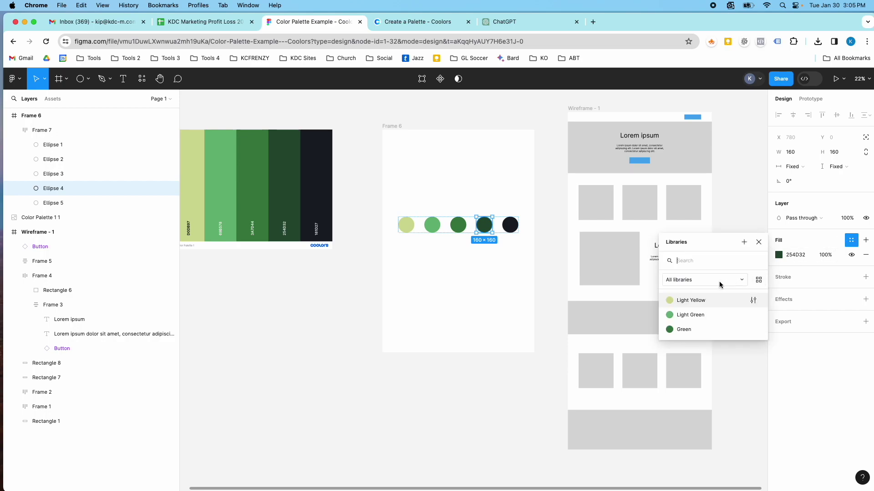
{"action": "left_click", "coordinate": [744, 242]}
{"action": "type", "text": "Darker Green"}
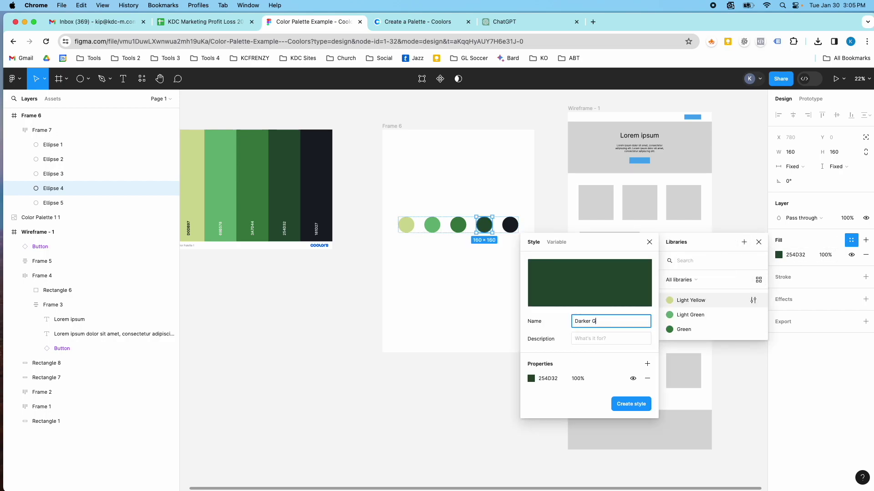
{"action": "left_click", "coordinate": [631, 404]}
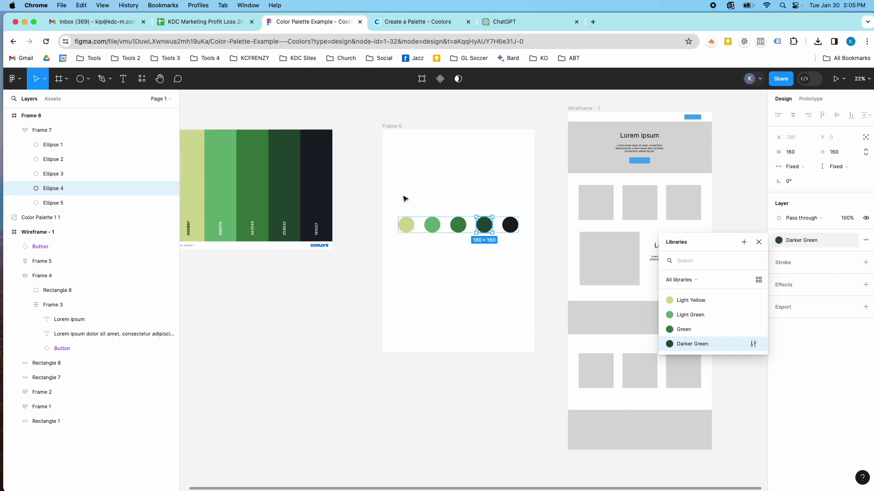
Save the black circle's 181D27 fill as colour style Green/Black.
{"action": "left_click", "coordinate": [510, 225]}
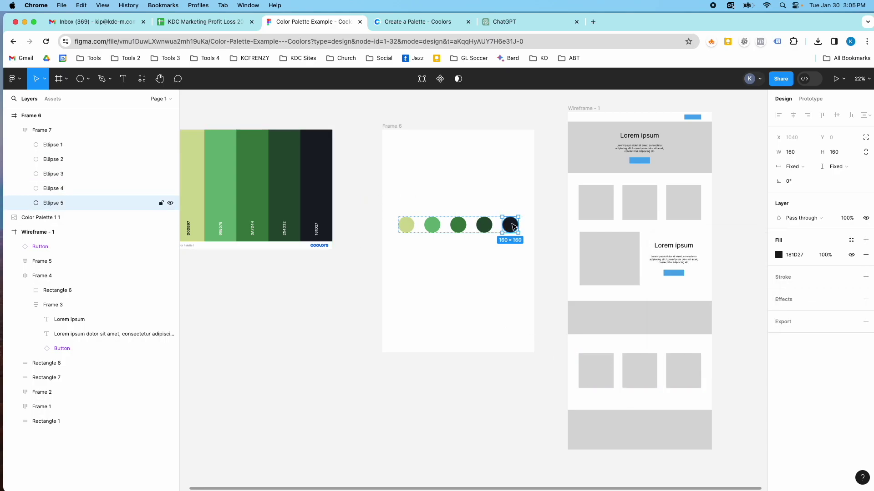
{"action": "left_click", "coordinate": [850, 240]}
{"action": "left_click", "coordinate": [743, 242]}
{"action": "type", "text": "G"}
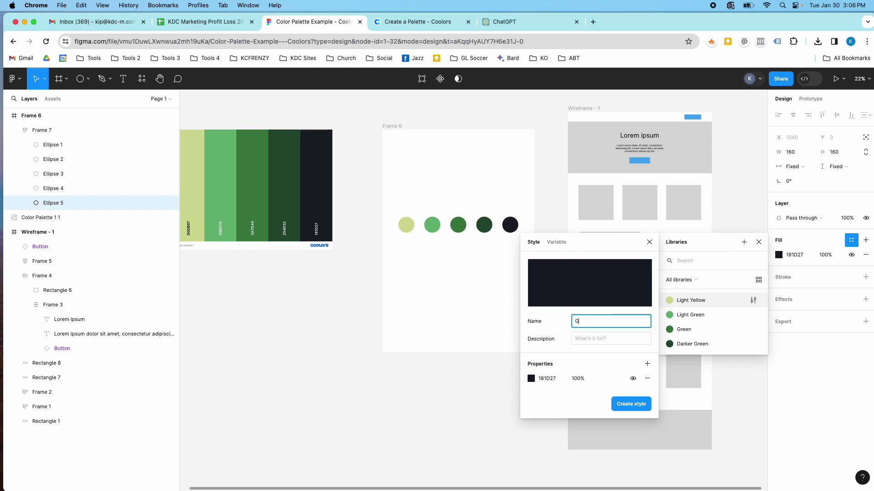
{"action": "type", "text": "reen/Black"}
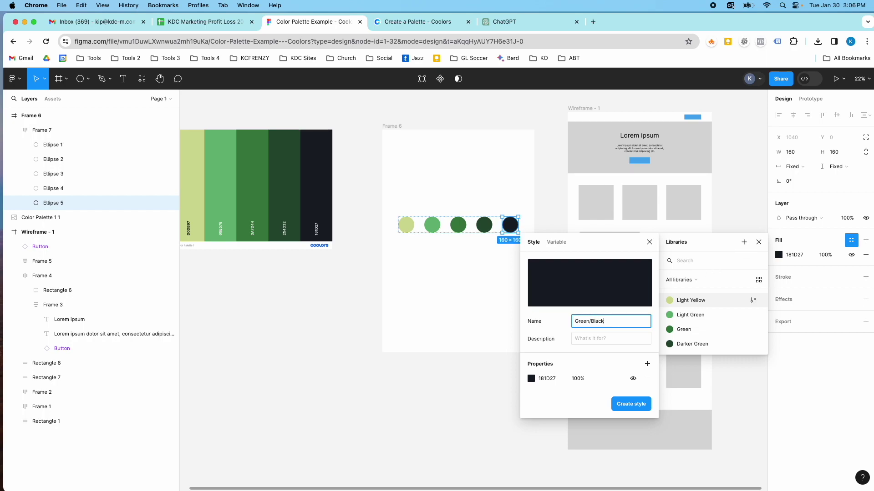
{"action": "left_click", "coordinate": [631, 404]}
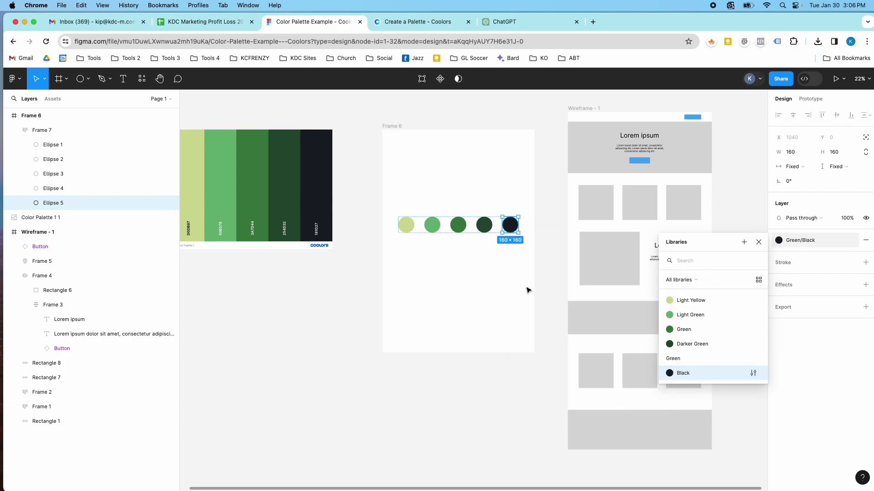
Fill the upper row of three grey boxes with the Light Green style.
{"action": "left_click", "coordinate": [519, 283]}
{"action": "left_click", "coordinate": [601, 204]}
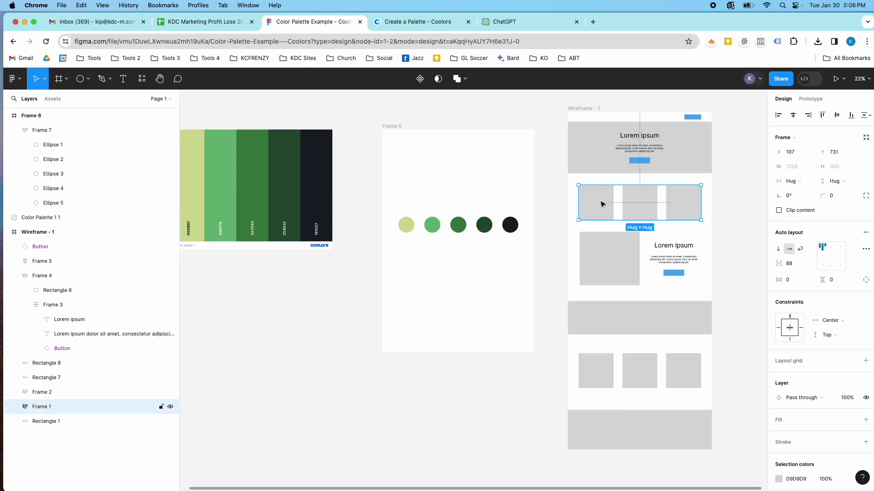
{"action": "scroll", "coordinate": [800, 364], "scroll_direction": "down", "scroll_amount": 3}
{"action": "left_click", "coordinate": [779, 414]}
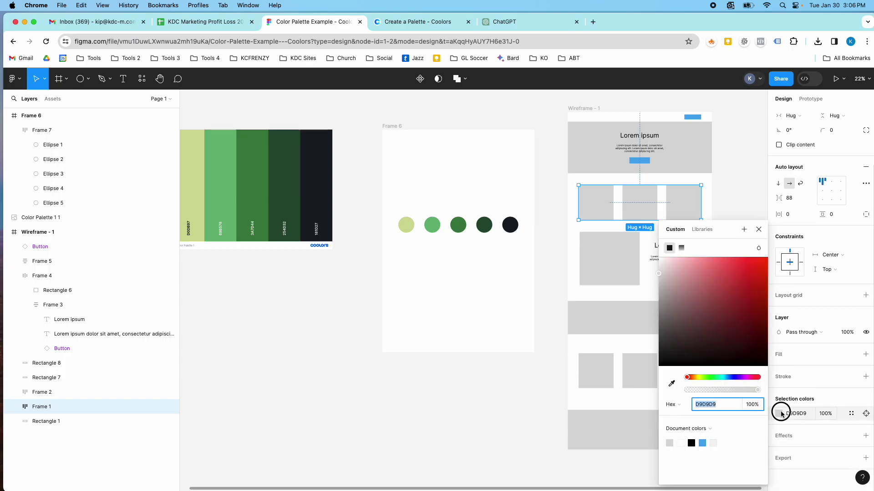
{"action": "left_click", "coordinate": [840, 391]}
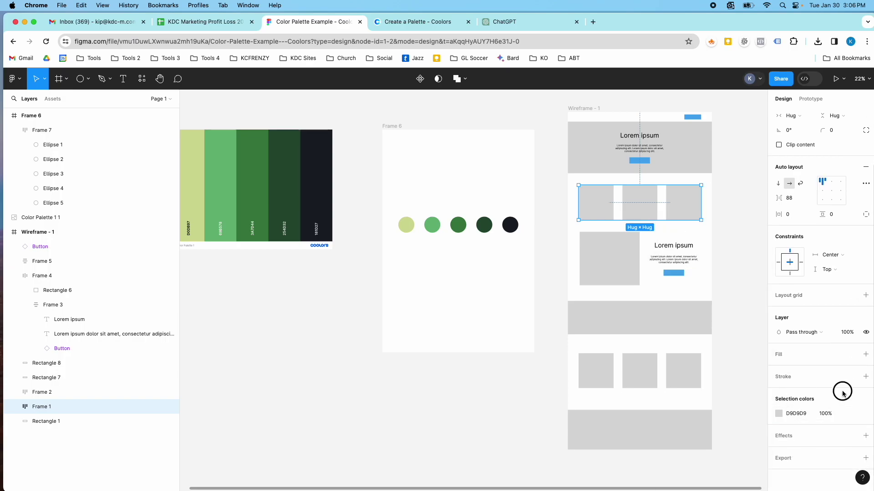
{"action": "left_click", "coordinate": [851, 413]}
{"action": "left_click", "coordinate": [716, 415]}
Apply Light Yellow to the lower row of boxes and Darker Green to the wide band.
{"action": "left_click", "coordinate": [657, 367]}
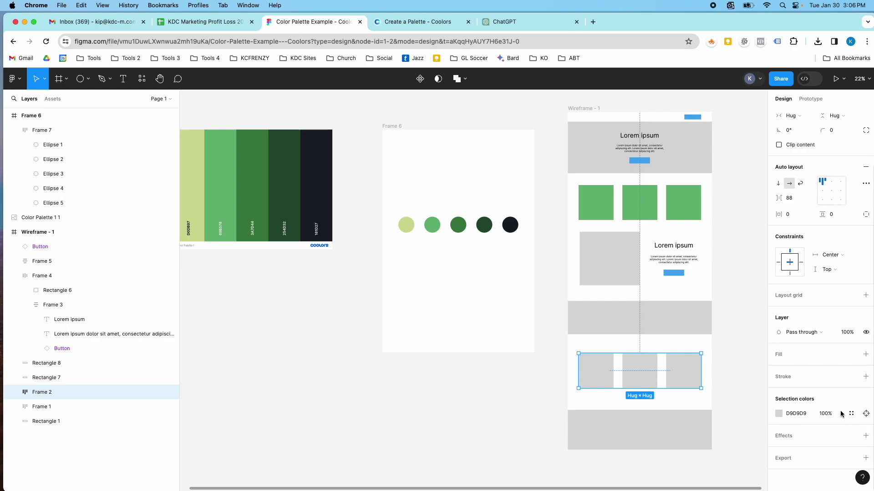
{"action": "left_click", "coordinate": [851, 414]}
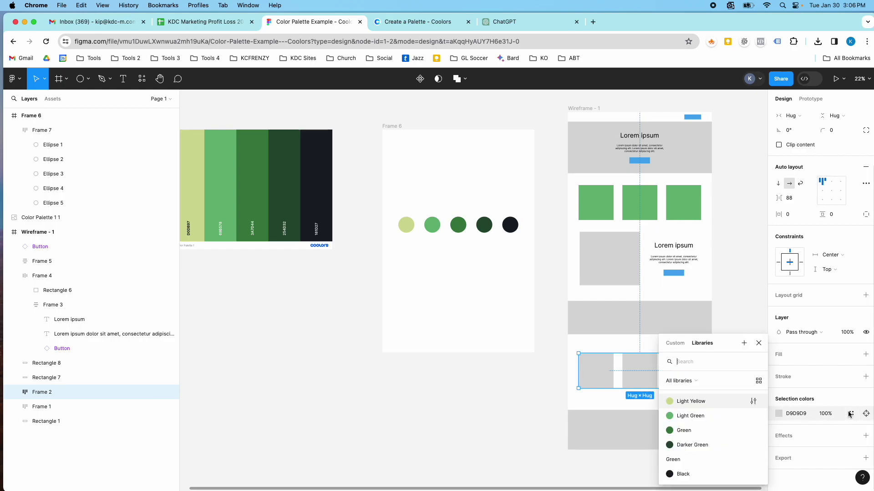
{"action": "left_click", "coordinate": [690, 401]}
{"action": "left_click", "coordinate": [659, 325]}
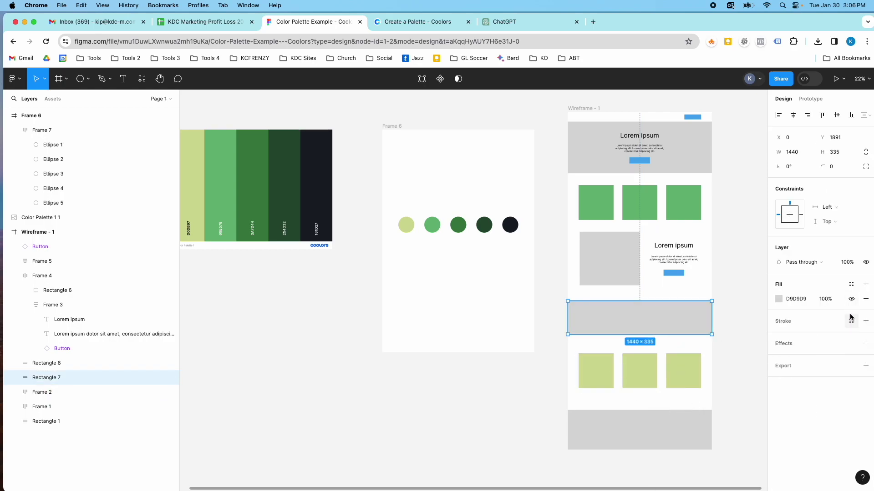
{"action": "left_click", "coordinate": [850, 285]}
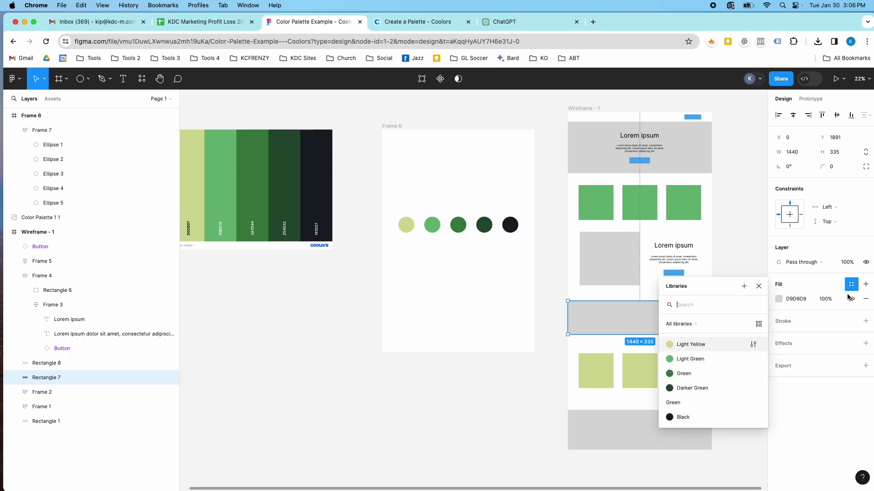
{"action": "left_click", "coordinate": [695, 388]}
{"action": "left_click", "coordinate": [741, 313]}
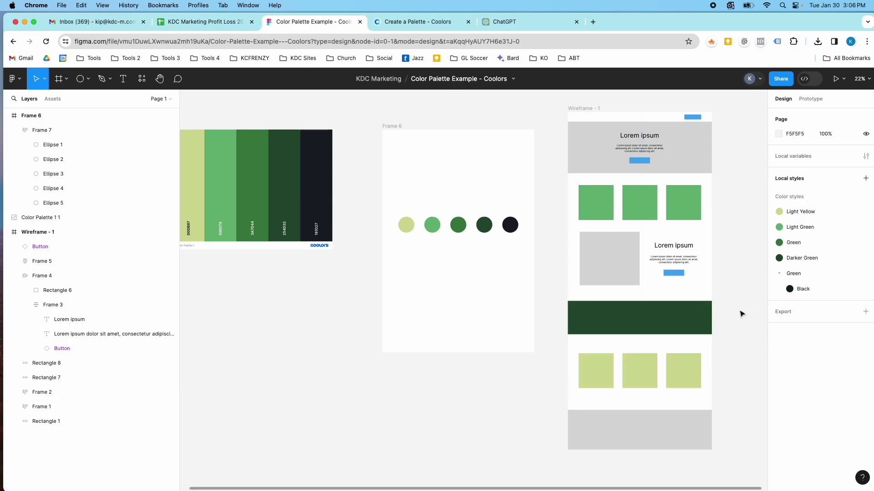
Style the heading group's button Light Green, then change it to Light Yellow.
{"action": "scroll", "coordinate": [646, 200], "scroll_direction": "up", "scroll_amount": 3}
{"action": "scroll", "coordinate": [651, 209], "scroll_direction": "up", "scroll_amount": 2}
{"action": "left_click", "coordinate": [637, 207]}
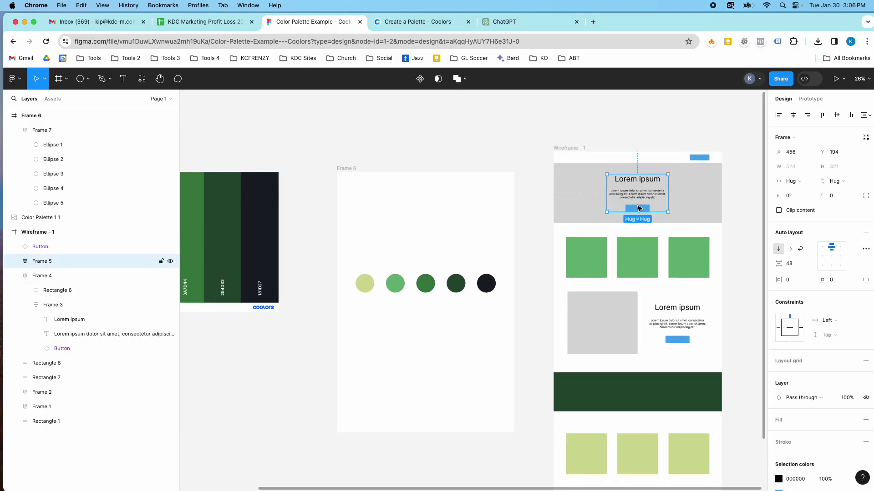
{"action": "left_click", "coordinate": [639, 210]}
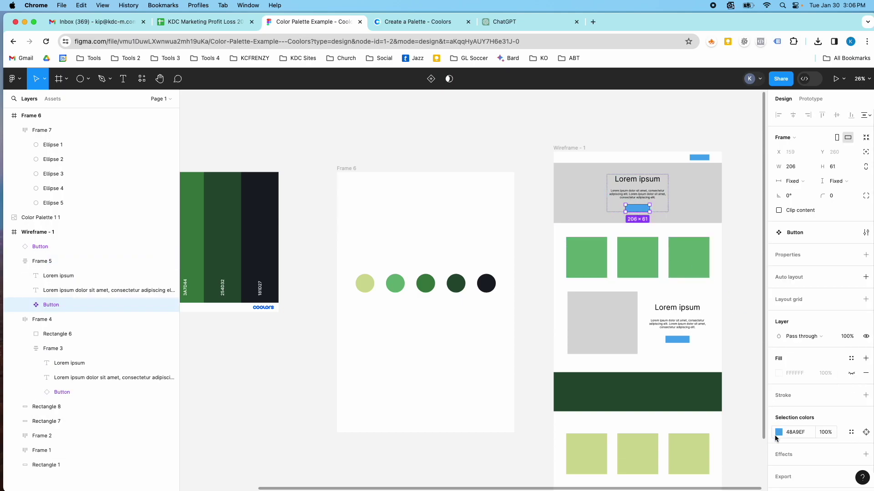
{"action": "left_click", "coordinate": [779, 433]}
{"action": "left_click", "coordinate": [824, 425]}
{"action": "left_click", "coordinate": [852, 432]}
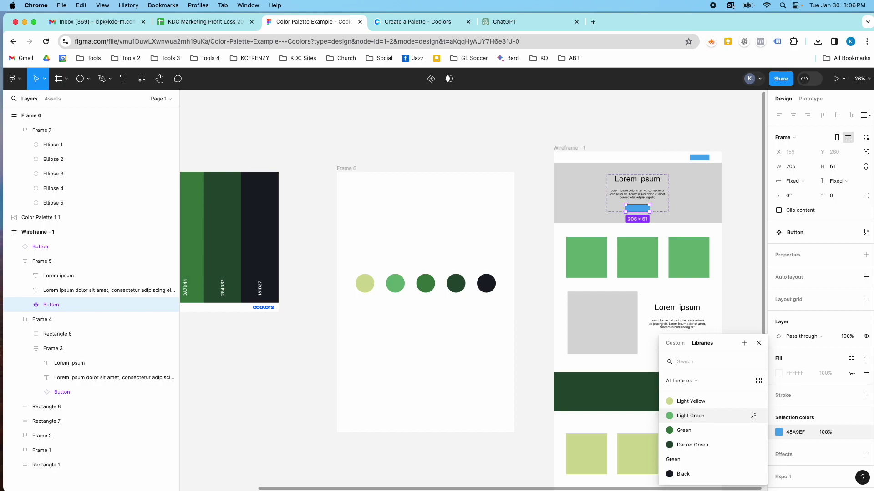
{"action": "left_click", "coordinate": [691, 416]}
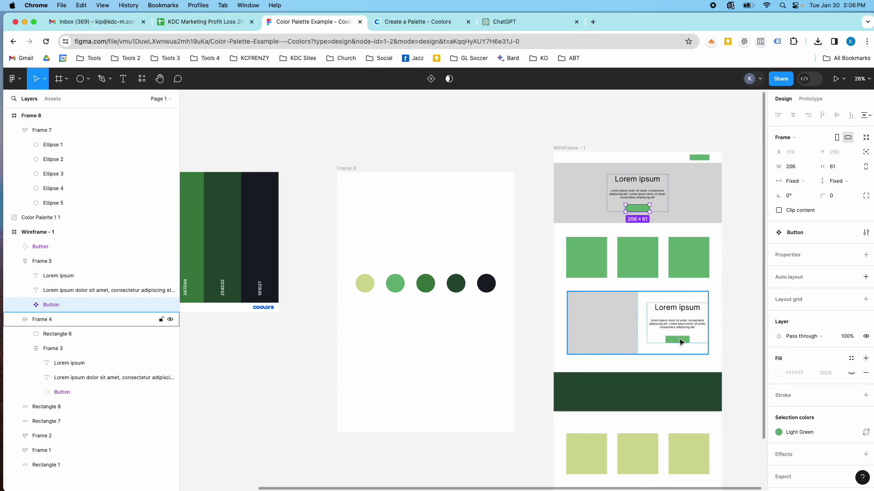
{"action": "left_click", "coordinate": [851, 433]}
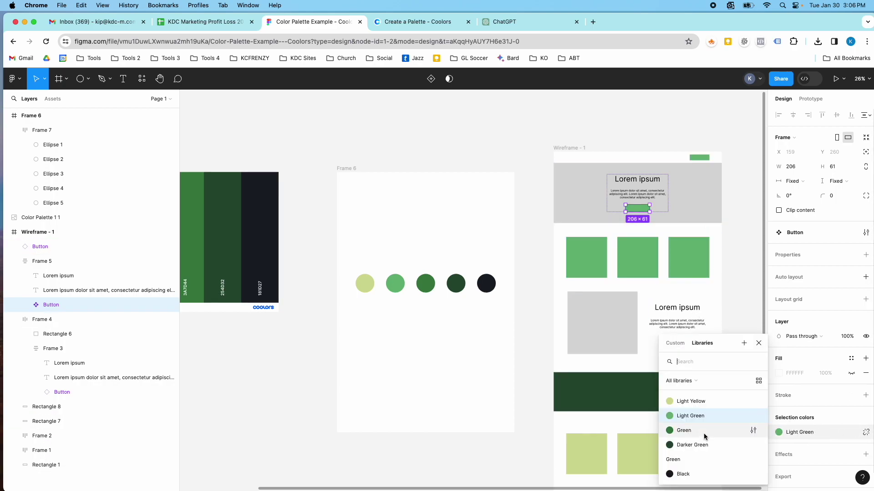
{"action": "left_click", "coordinate": [679, 403]}
{"action": "left_click", "coordinate": [732, 316]}
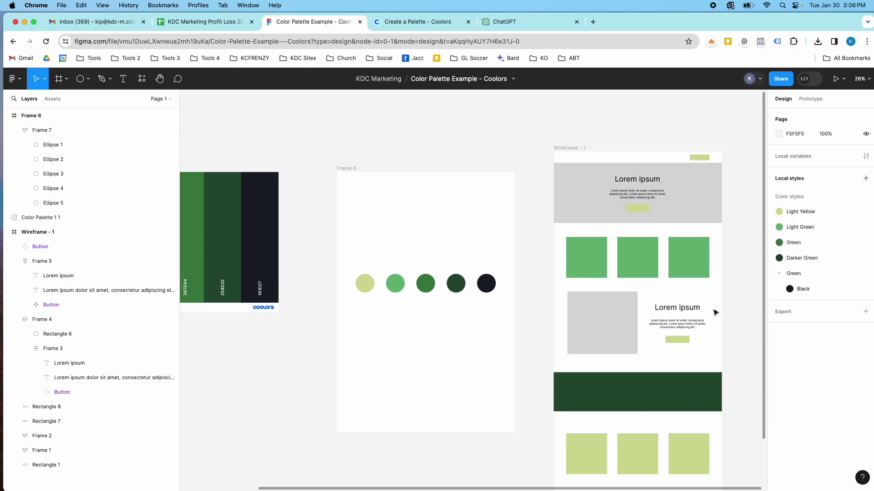
Recolour the top button with the Green/Black style and check the black circle.
{"action": "scroll", "coordinate": [685, 278], "scroll_direction": "down", "scroll_amount": 1}
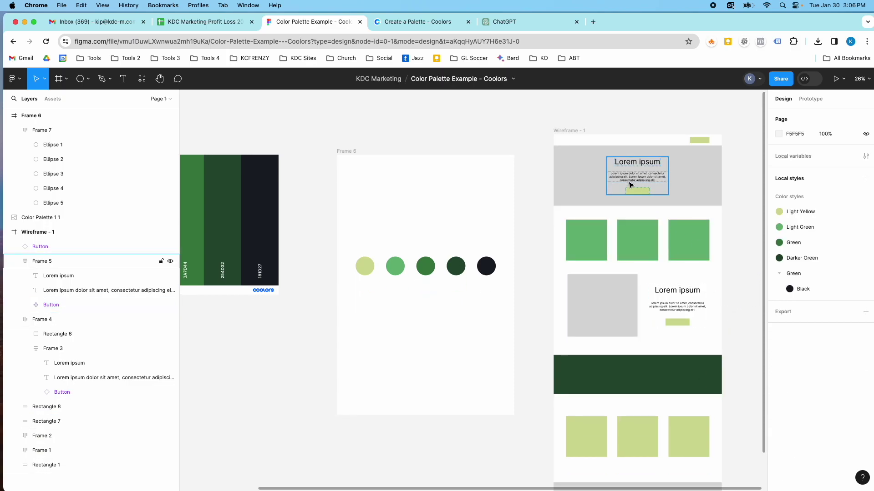
{"action": "double_click", "coordinate": [637, 194]}
{"action": "scroll", "coordinate": [792, 413], "scroll_direction": "down", "scroll_amount": 1}
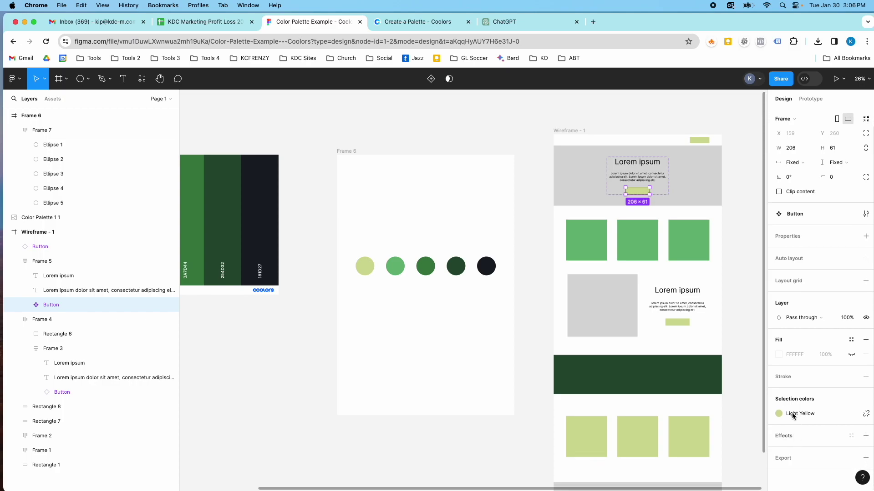
{"action": "left_click", "coordinate": [794, 413]}
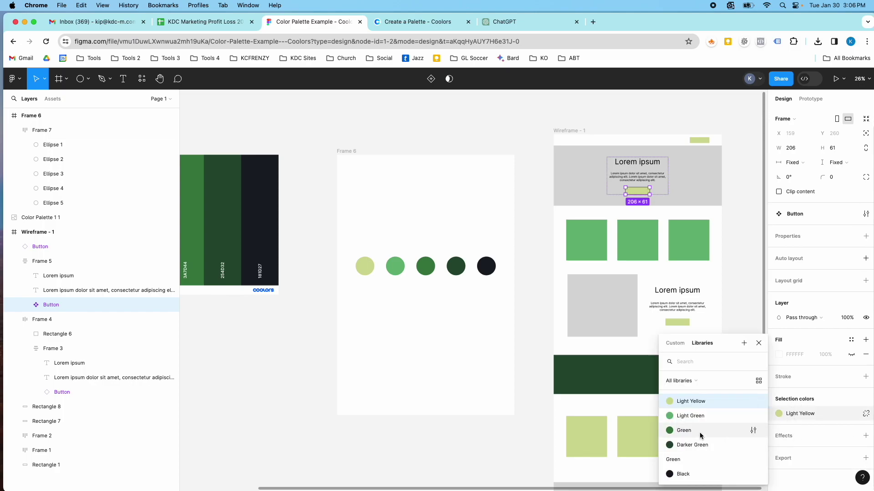
{"action": "left_click", "coordinate": [695, 473]}
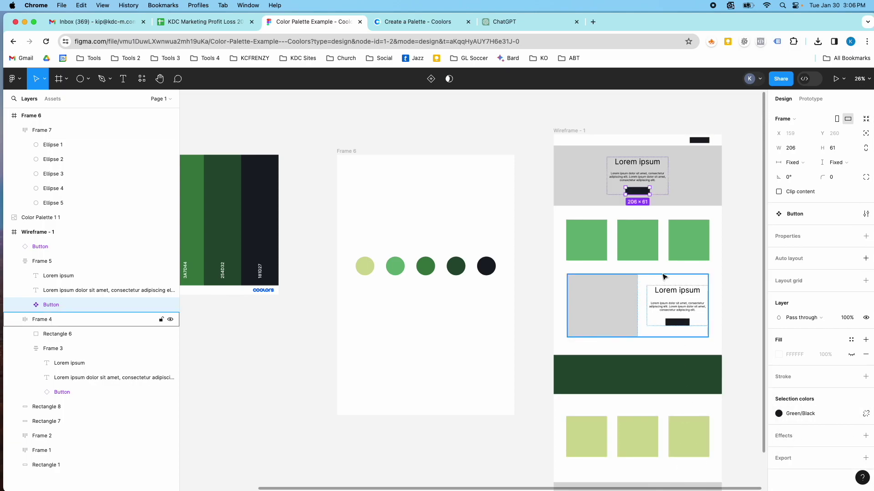
{"action": "double_click", "coordinate": [482, 268]}
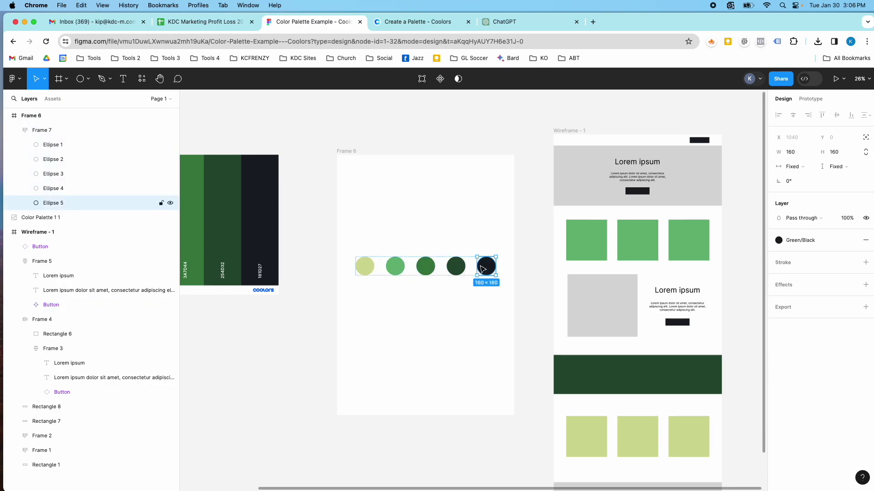
{"action": "left_click", "coordinate": [504, 232]}
{"action": "scroll", "coordinate": [669, 200], "scroll_direction": "down", "scroll_amount": 3}
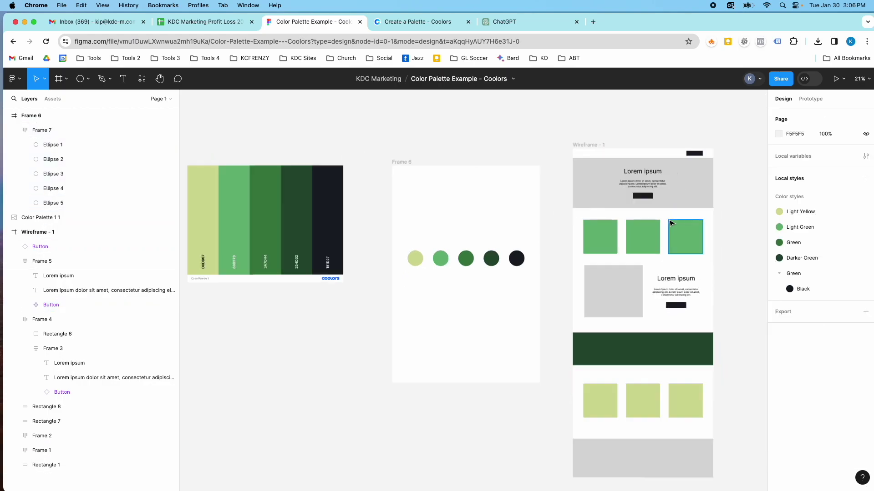
{"action": "scroll", "coordinate": [670, 224], "scroll_direction": "up", "scroll_amount": 5}
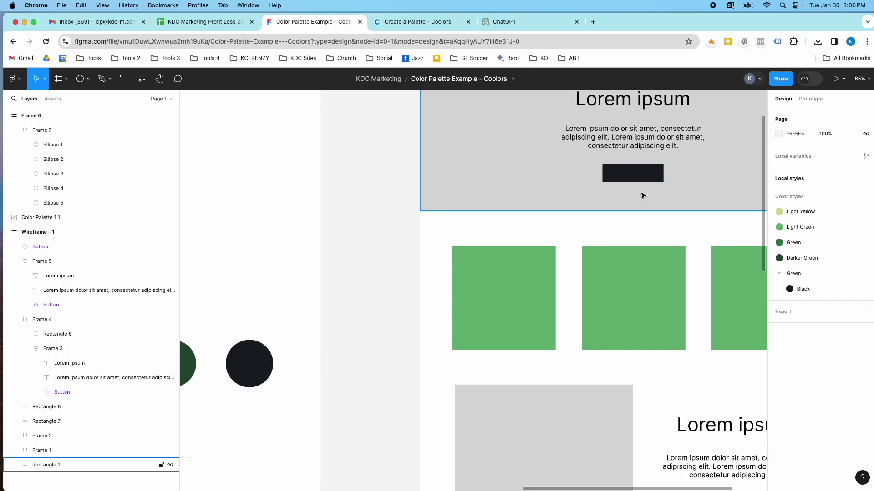
{"action": "scroll", "coordinate": [642, 195], "scroll_direction": "down", "scroll_amount": 3}
{"action": "scroll", "coordinate": [642, 196], "scroll_direction": "down", "scroll_amount": 5}
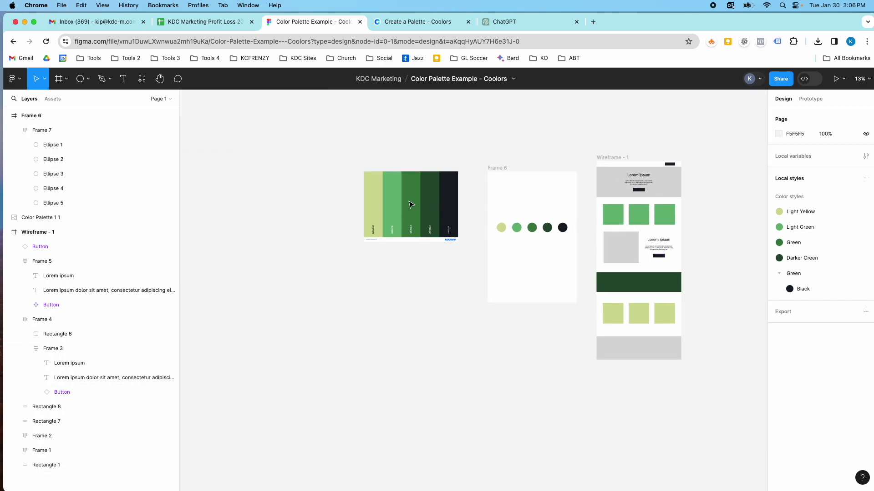
Regenerate Coolors palettes until reaching the blue-green 05668D to A5BE00 palette.
{"action": "left_click", "coordinate": [401, 21]}
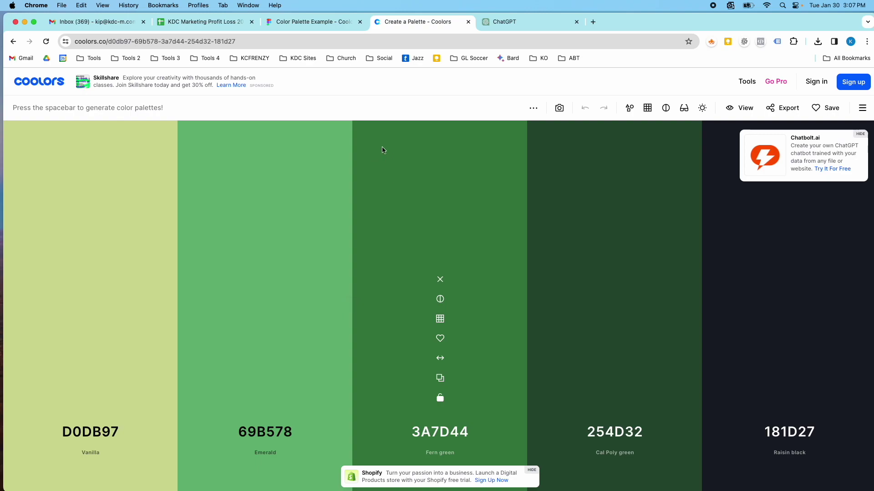
{"action": "key", "text": "space"}
{"action": "key", "text": "space"}
{"action": "key", "text": "space"}
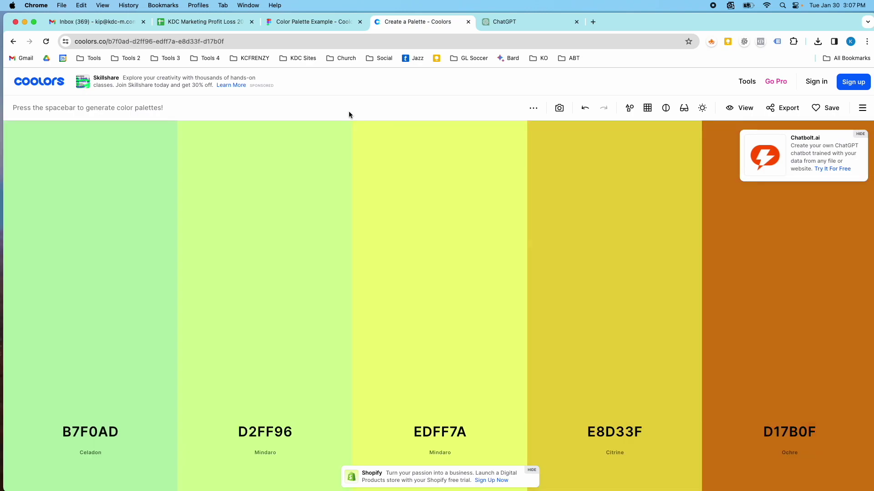
{"action": "key", "text": "space"}
{"action": "key", "text": "space"}
{"action": "key", "text": "space"}
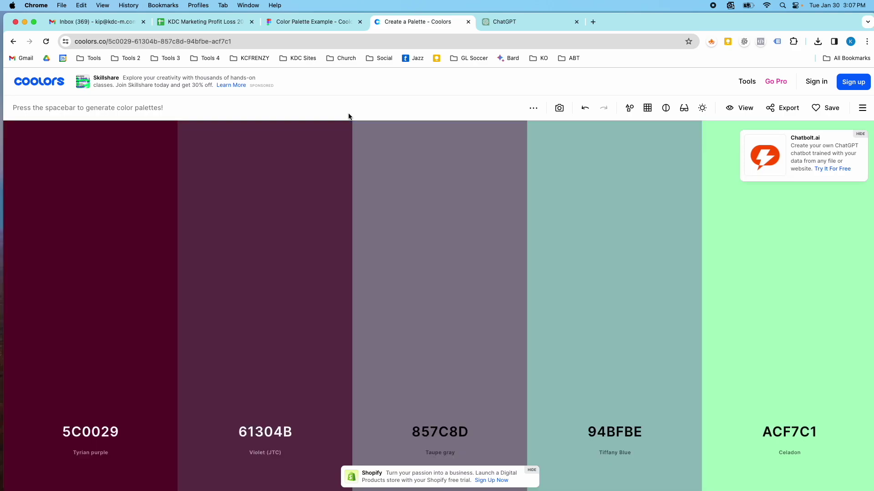
{"action": "key", "text": "space"}
{"action": "key", "text": "space"}
{"action": "key", "text": "space"}
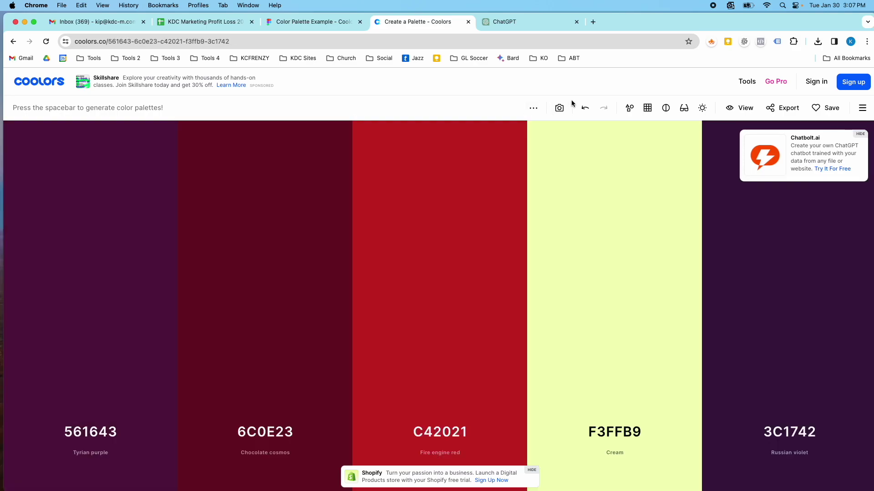
{"action": "key", "text": "space"}
{"action": "key", "text": "space"}
{"action": "key", "text": "space"}
{"action": "key", "text": "space"}
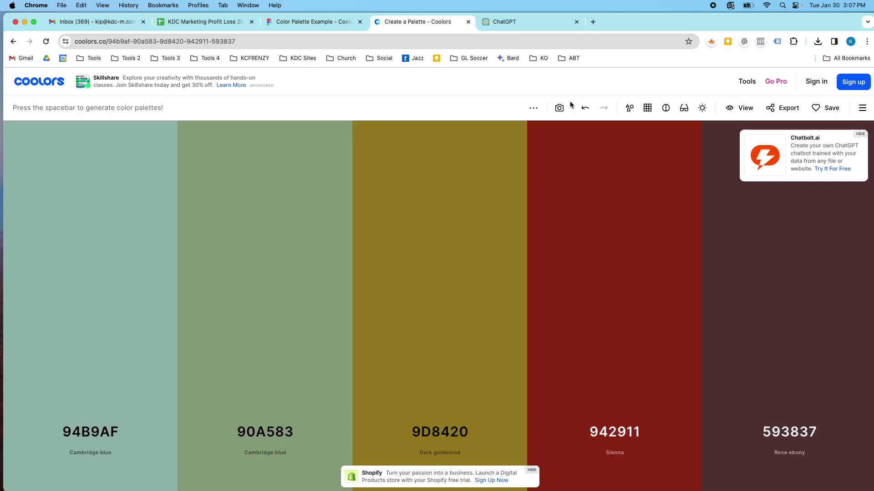
{"action": "key", "text": "space"}
{"action": "key", "text": "space"}
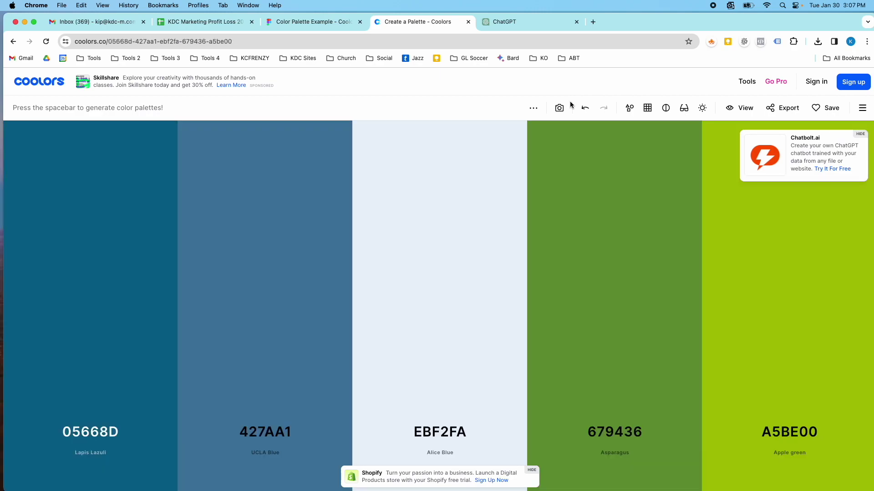
Export the palette as an image titled 'Option 2'.
{"action": "left_click", "coordinate": [779, 108]}
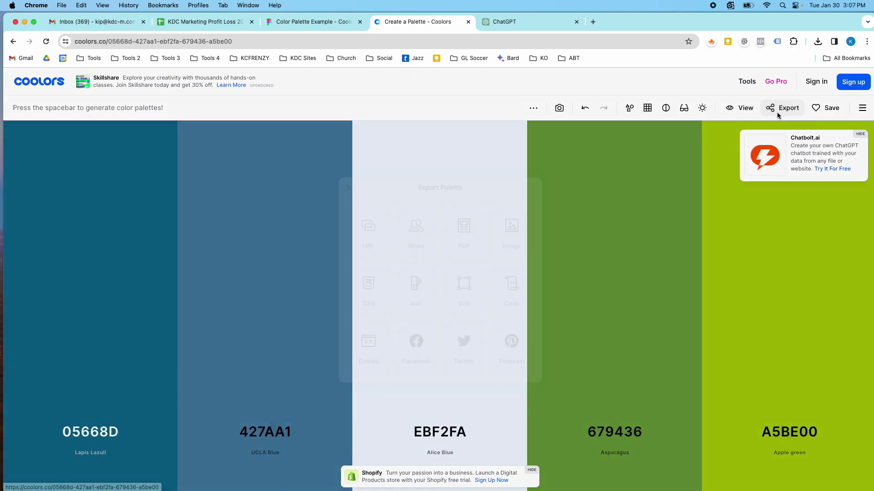
{"action": "left_click", "coordinate": [511, 229]}
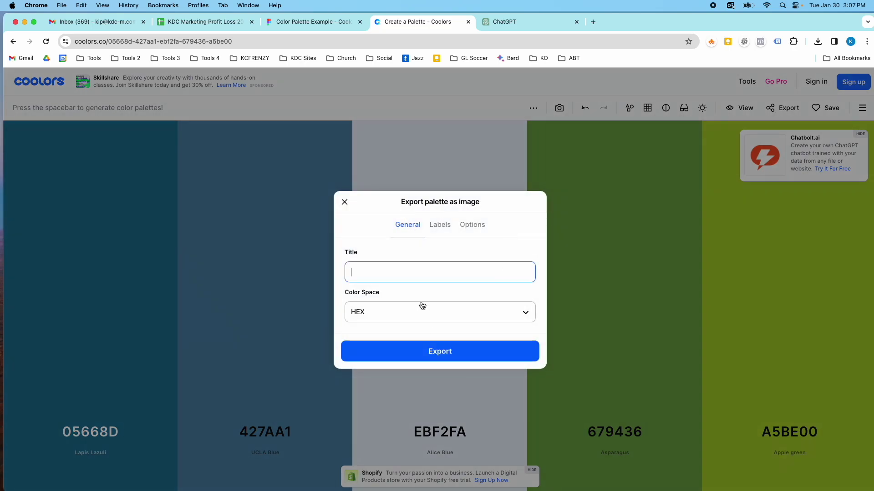
{"action": "type", "text": "Option 2"}
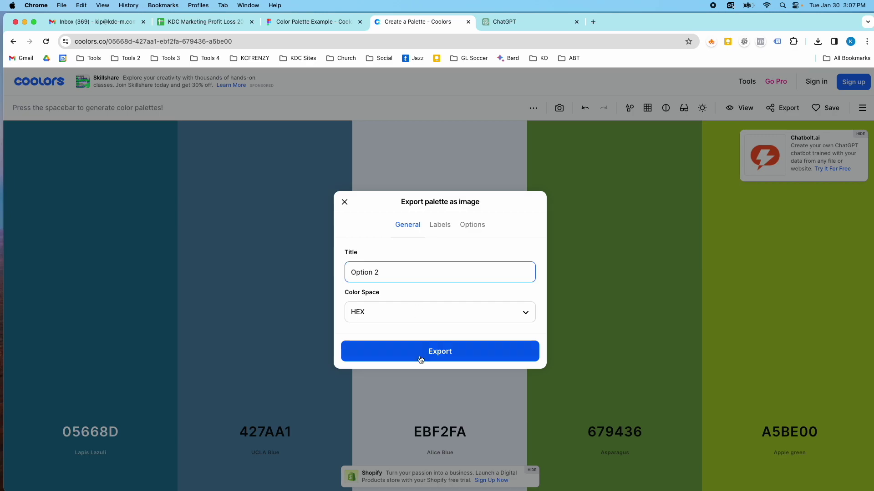
{"action": "left_click", "coordinate": [419, 355]}
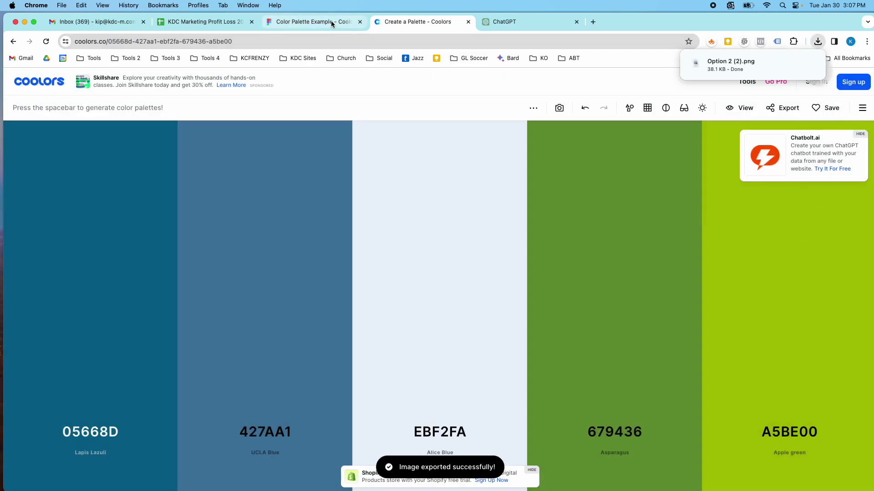
Drop the exported Option 2 palette image onto the Figma canvas.
{"action": "left_click", "coordinate": [331, 21]}
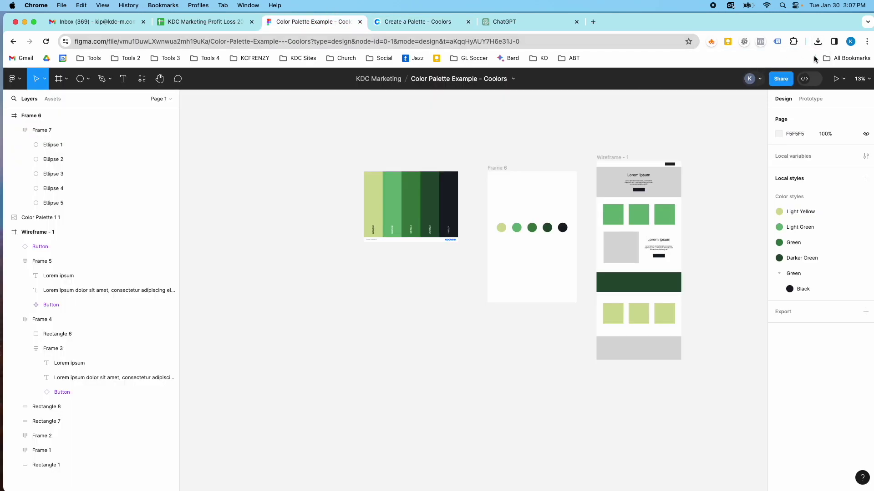
{"action": "left_click", "coordinate": [819, 46]}
{"action": "left_click_drag", "start_coordinate": [742, 86], "coordinate": [423, 310]}
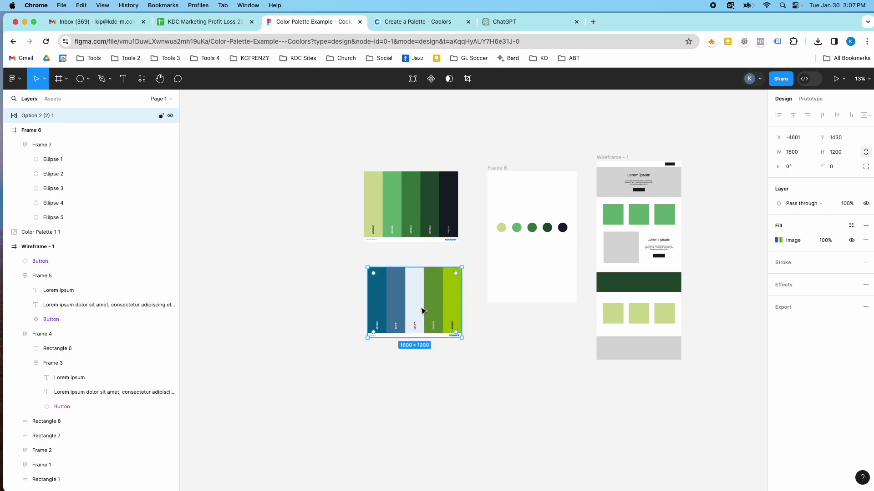
Detach the Light Green style from Frame 1's row of boxes.
{"action": "left_click", "coordinate": [155, 465]}
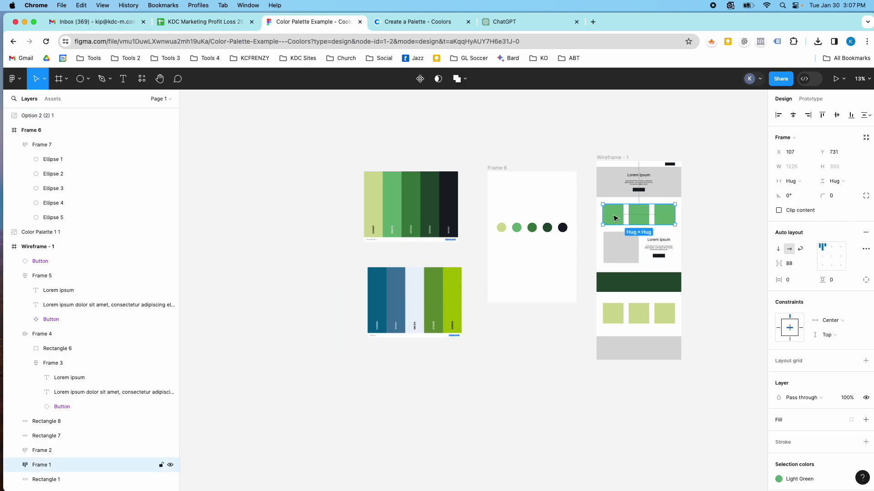
{"action": "left_click", "coordinate": [779, 479]}
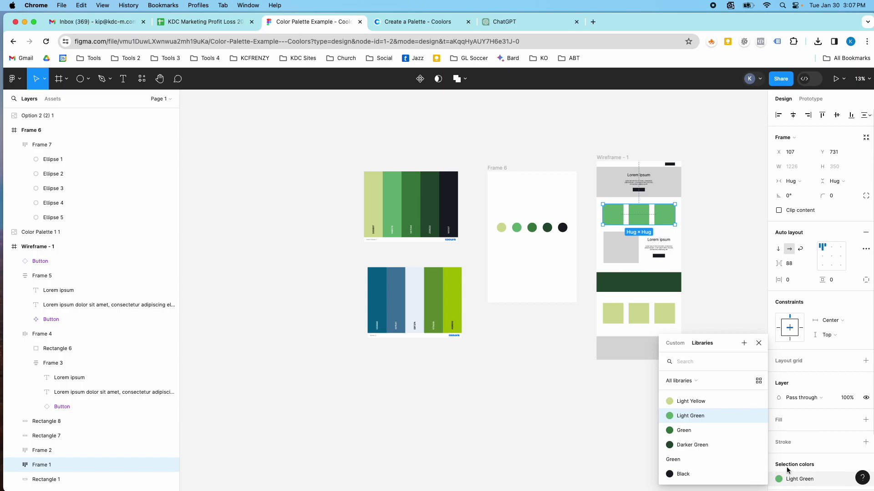
{"action": "scroll", "coordinate": [787, 470], "scroll_direction": "down", "scroll_amount": 3}
{"action": "left_click", "coordinate": [850, 415]}
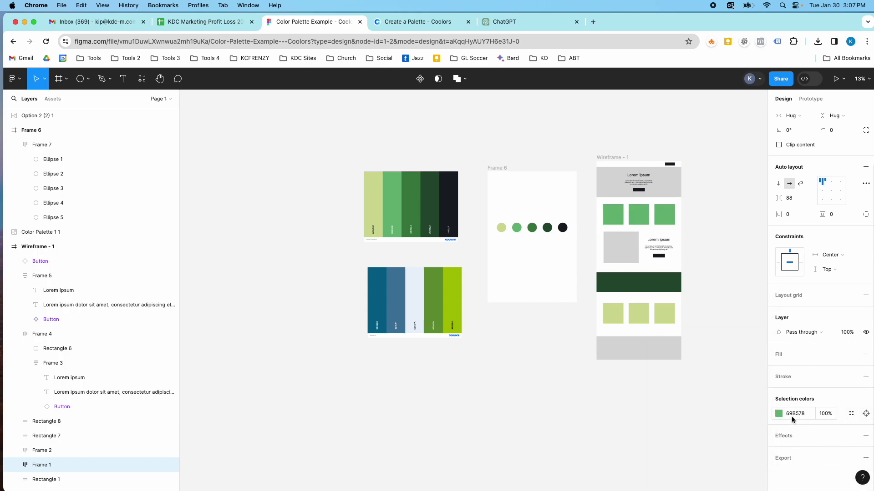
Eyedrop the boxes' fill from the palette image, settling on dark blue 05668D.
{"action": "left_click", "coordinate": [780, 415]}
{"action": "left_click", "coordinate": [671, 384]}
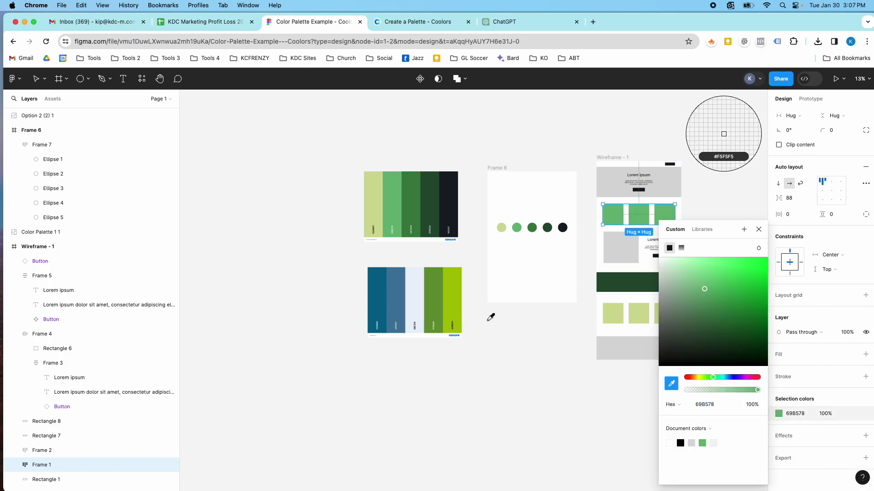
{"action": "left_click", "coordinate": [459, 296]}
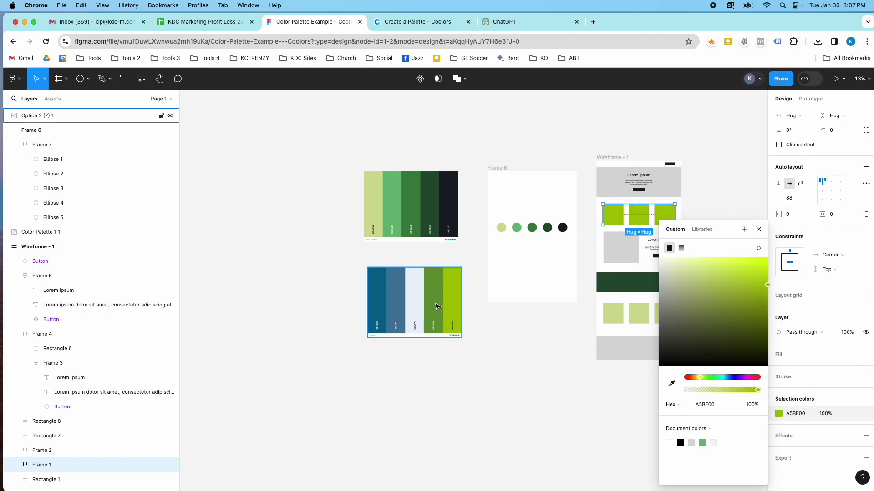
{"action": "left_click", "coordinate": [671, 384]}
{"action": "left_click", "coordinate": [376, 295]}
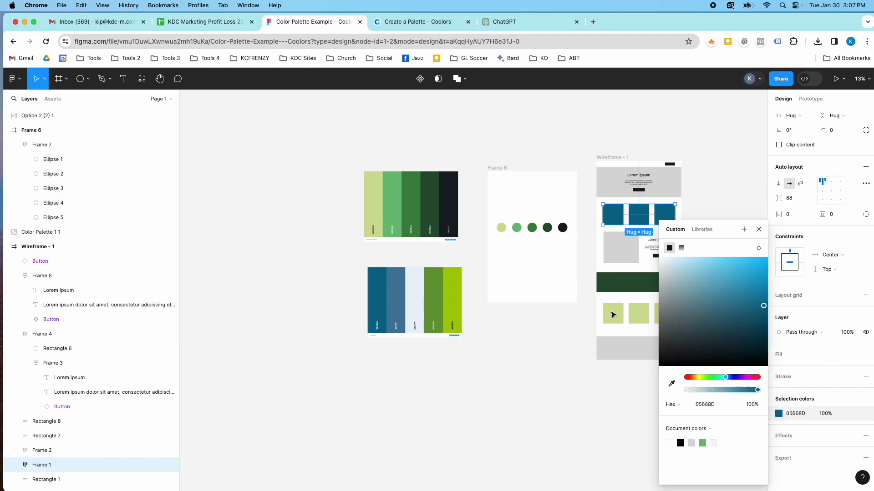
{"action": "left_click", "coordinate": [758, 230]}
Glance at the Coolors page, then return to the Figma design file.
{"action": "scroll", "coordinate": [534, 327], "scroll_direction": "up", "scroll_amount": 3}
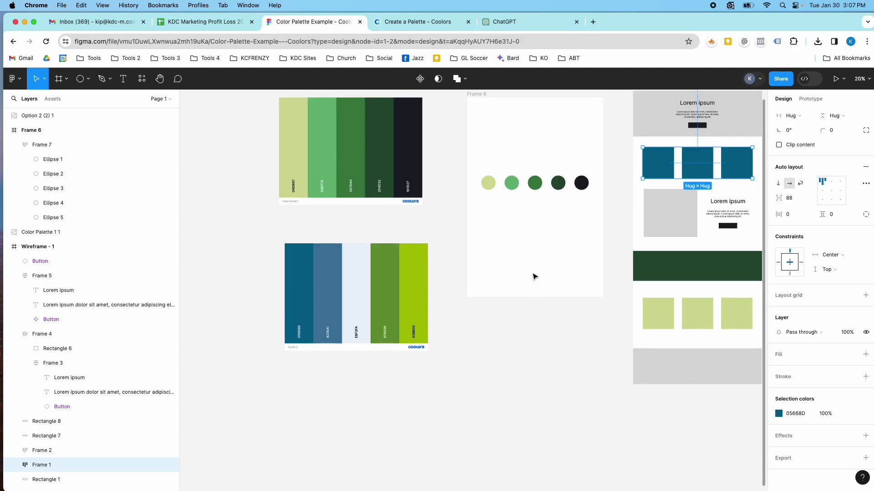
{"action": "scroll", "coordinate": [534, 275], "scroll_direction": "down", "scroll_amount": 3}
{"action": "scroll", "coordinate": [562, 285], "scroll_direction": "up", "scroll_amount": 1}
{"action": "scroll", "coordinate": [561, 285], "scroll_direction": "up", "scroll_amount": 3}
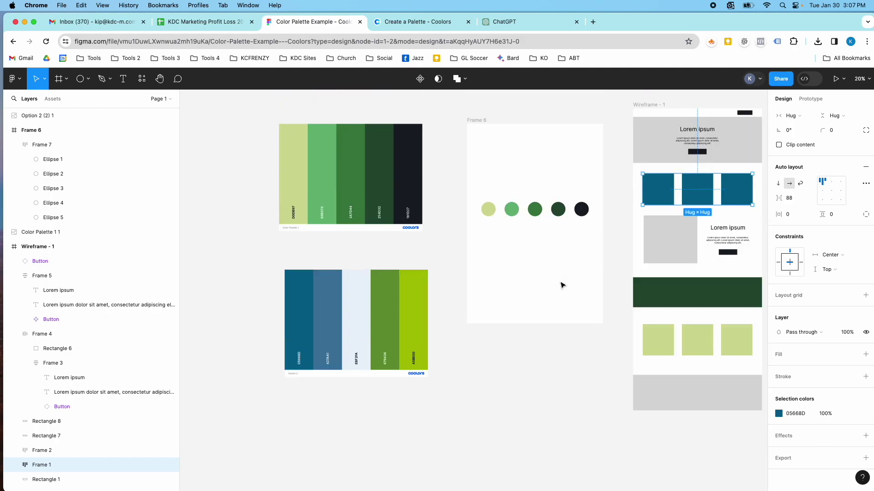
{"action": "left_click", "coordinate": [415, 20]}
{"action": "left_click", "coordinate": [331, 27]}
{"action": "scroll", "coordinate": [584, 186], "scroll_direction": "up", "scroll_amount": 1}
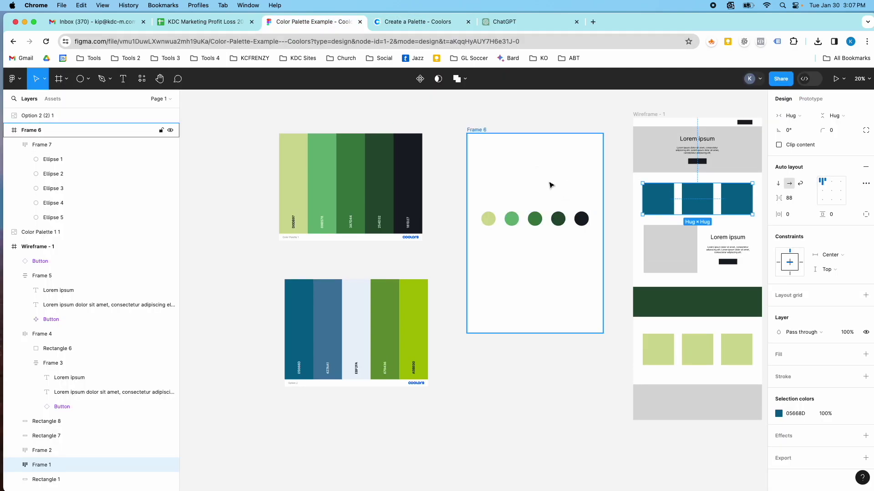
{"action": "scroll", "coordinate": [549, 188], "scroll_direction": "up", "scroll_amount": 3}
Scroll the file browser's teams sidebar and open the Pure Living Family team.
{"action": "scroll", "coordinate": [546, 236], "scroll_direction": "down", "scroll_amount": 2}
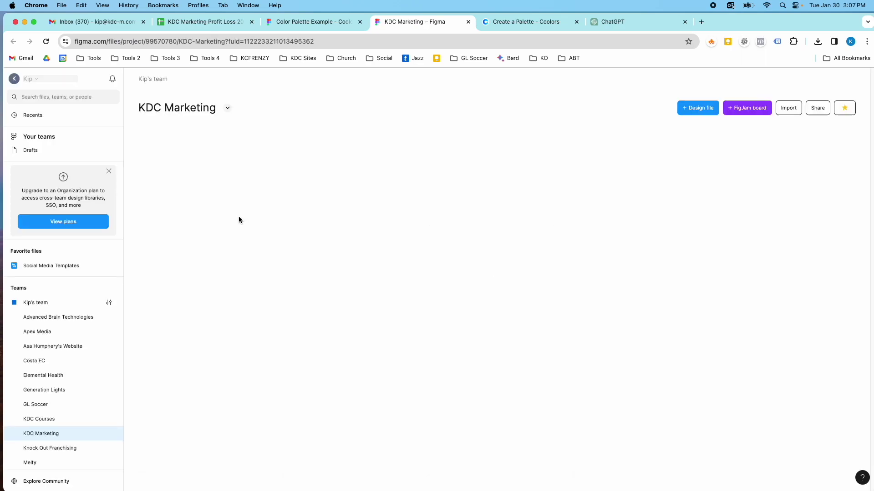
{"action": "scroll", "coordinate": [299, 285], "scroll_direction": "down", "scroll_amount": 1}
{"action": "scroll", "coordinate": [321, 294], "scroll_direction": "down", "scroll_amount": 4}
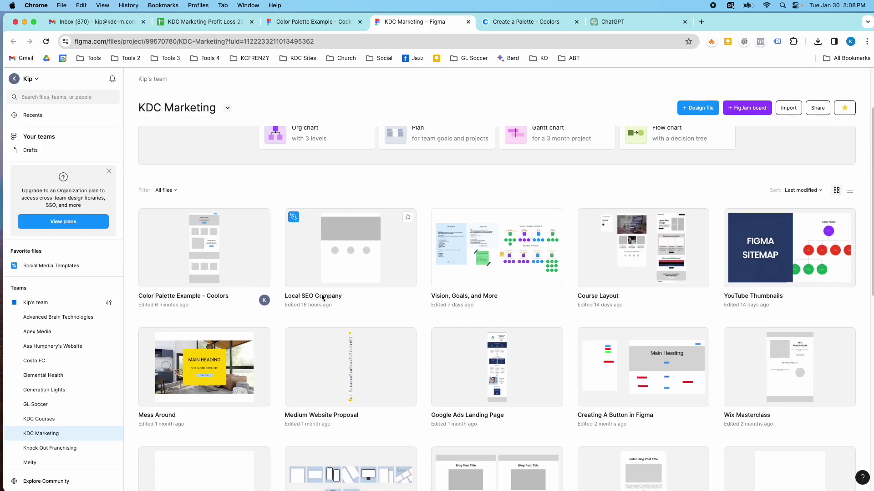
{"action": "scroll", "coordinate": [66, 367], "scroll_direction": "down", "scroll_amount": 3}
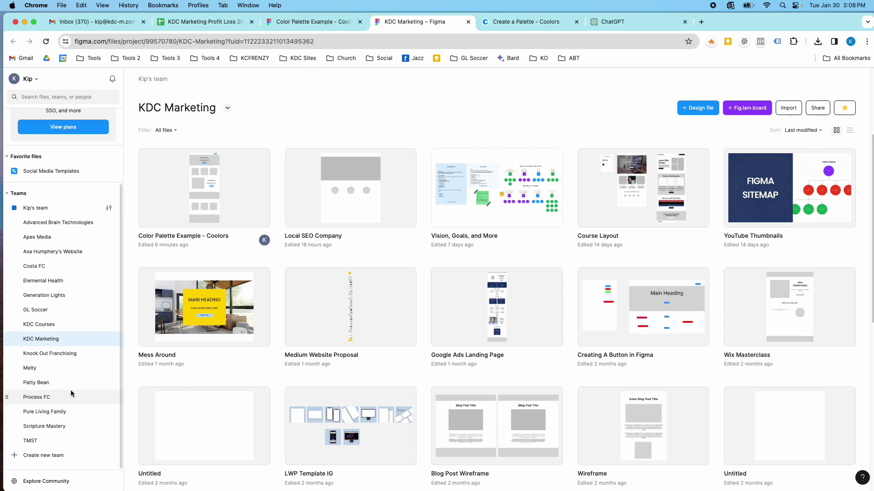
{"action": "left_click", "coordinate": [67, 407]}
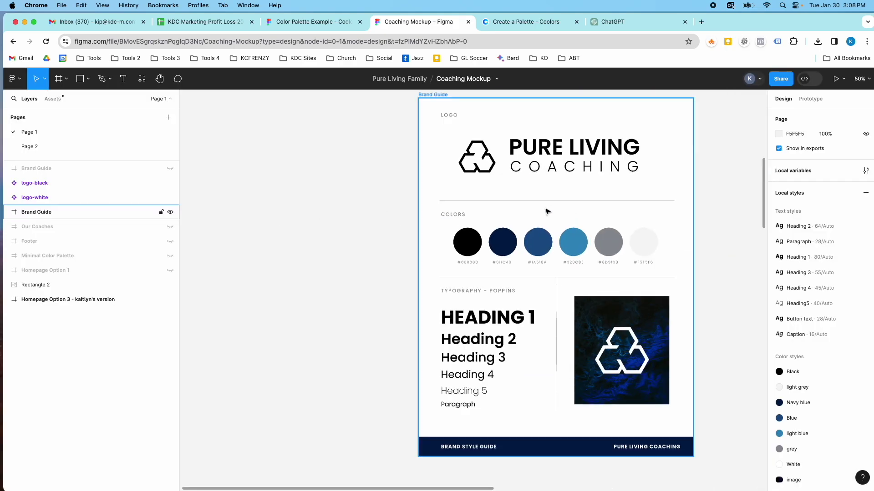
Switch to Page 2 and scroll around to view the Brand Guide frame.
{"action": "left_click", "coordinate": [44, 149]}
{"action": "scroll", "coordinate": [392, 230], "scroll_direction": "down", "scroll_amount": 3, "text": "ctrl"}
{"action": "scroll", "coordinate": [383, 305], "scroll_direction": "up", "scroll_amount": 3, "text": "ctrl"}
{"action": "scroll", "coordinate": [383, 306], "scroll_direction": "up", "scroll_amount": 4, "text": "ctrl"}
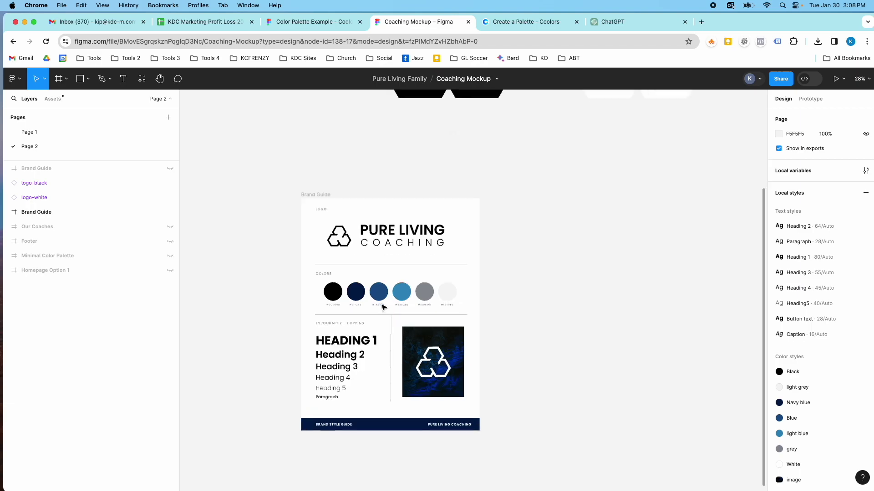
{"action": "scroll", "coordinate": [337, 273], "scroll_direction": "down", "scroll_amount": 5}
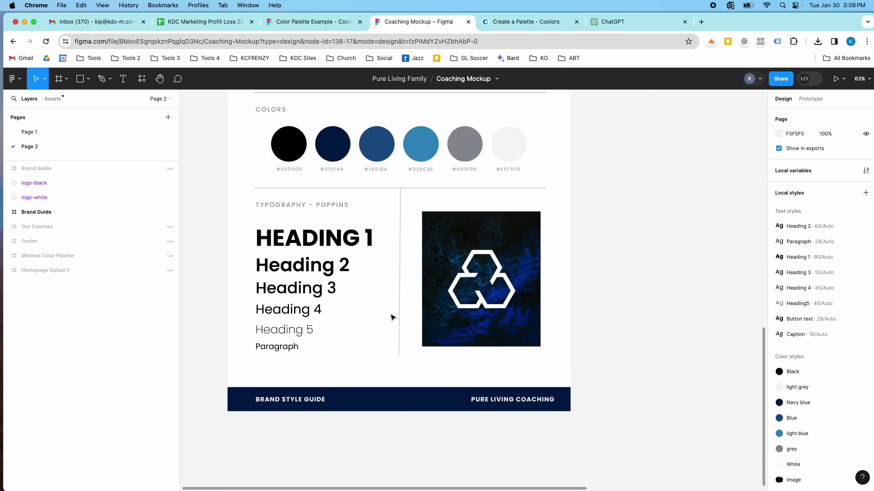
{"action": "scroll", "coordinate": [391, 318], "scroll_direction": "up", "scroll_amount": 5}
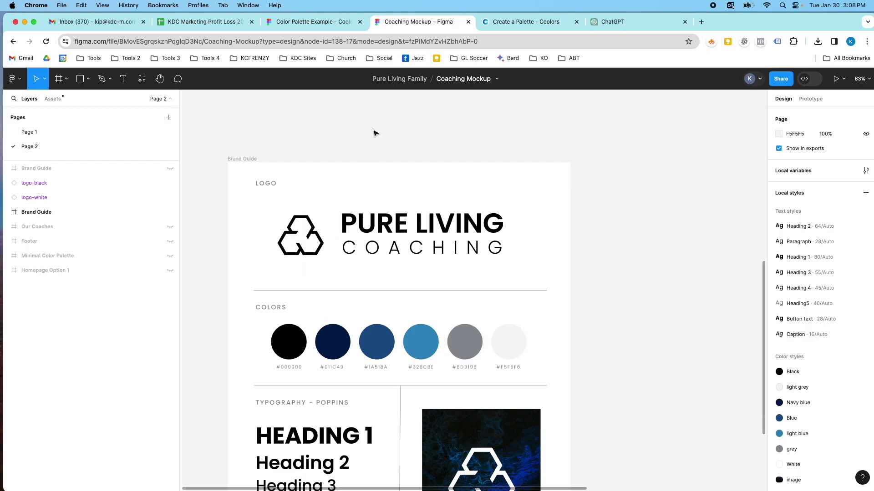
Go back to the Color Palette Example file and select Frame 6's palette circles.
{"action": "left_click", "coordinate": [314, 22]}
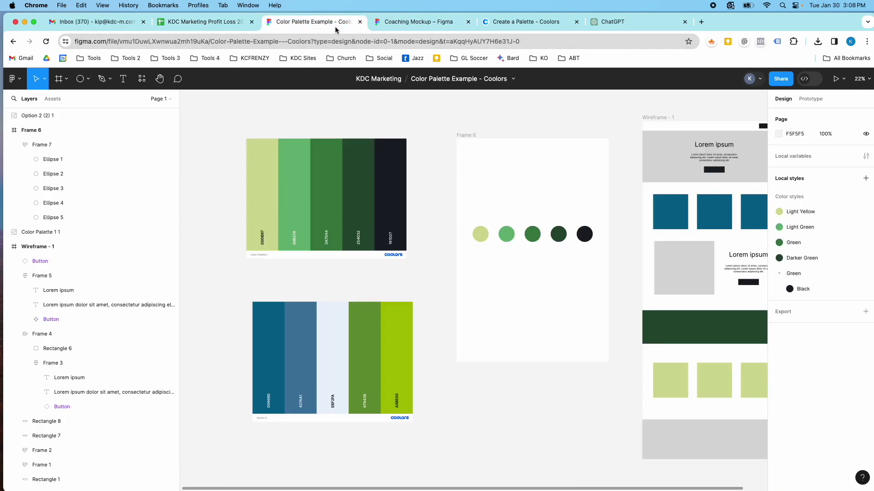
{"action": "scroll", "coordinate": [522, 199], "scroll_direction": "down", "scroll_amount": 2}
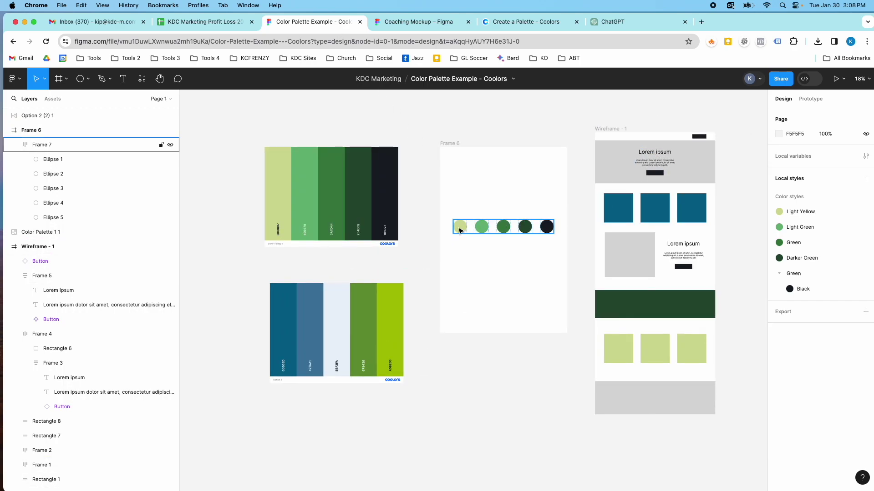
{"action": "left_click", "coordinate": [460, 221]}
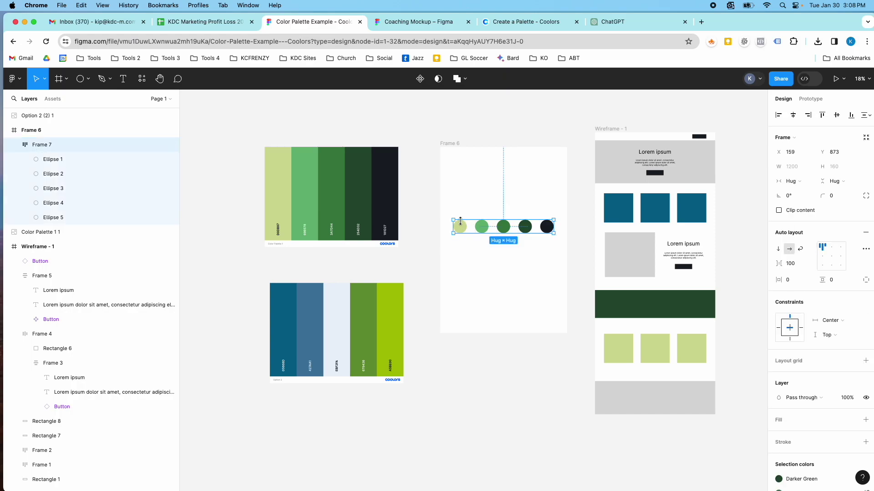